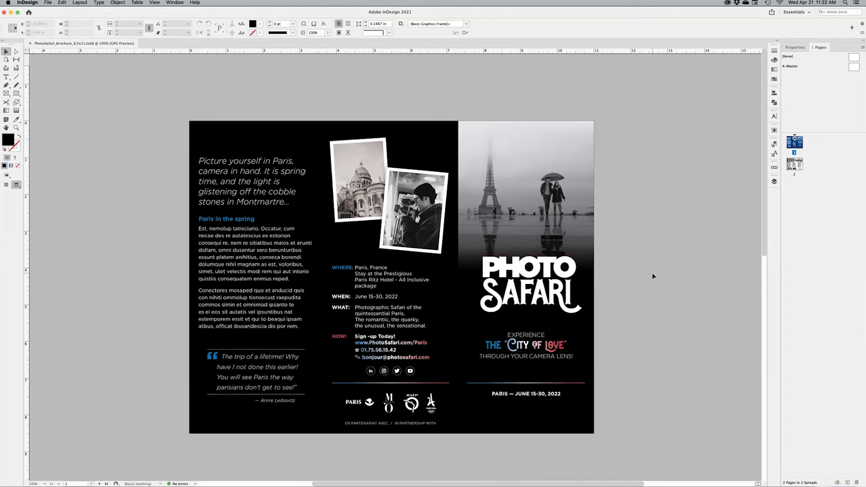
- Scroll through brochure pages 1 and 2, then return to page 1
scroll(653, 274, down, 1)
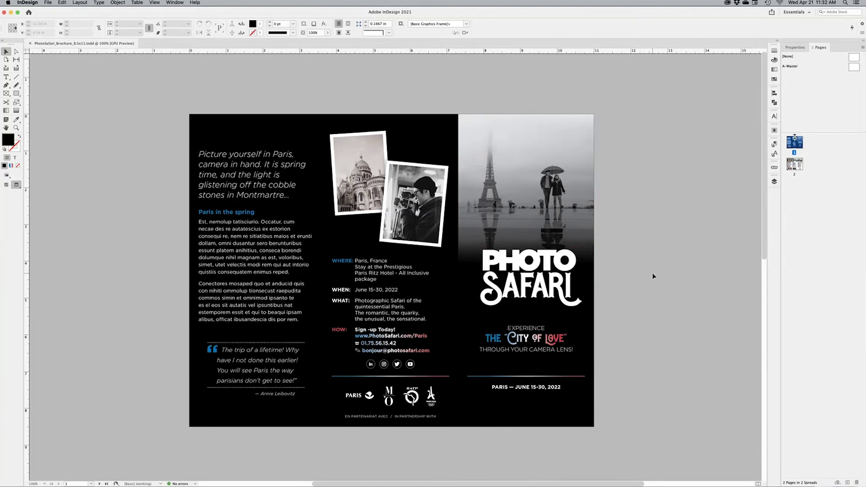
scroll(652, 276, down, 10)
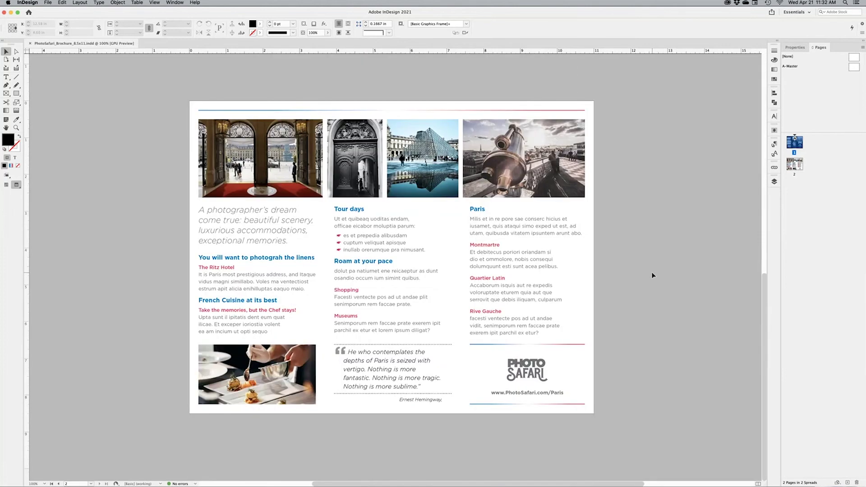
scroll(650, 272, up, 10)
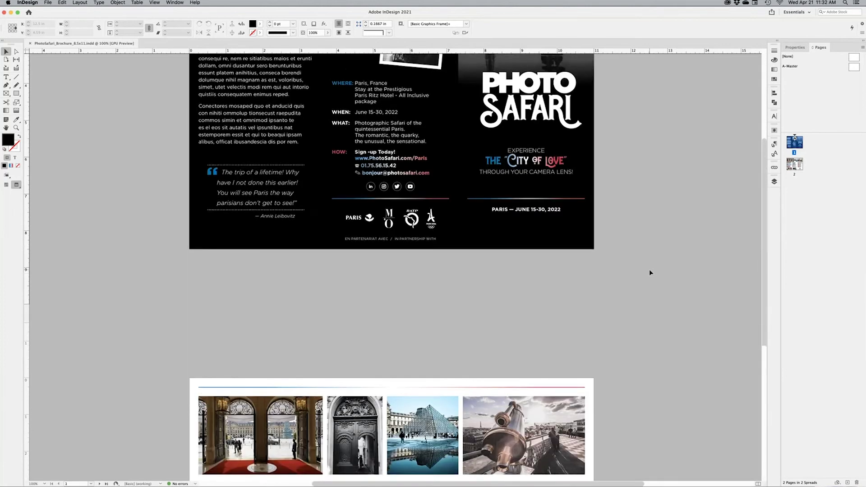
scroll(650, 272, up, 6)
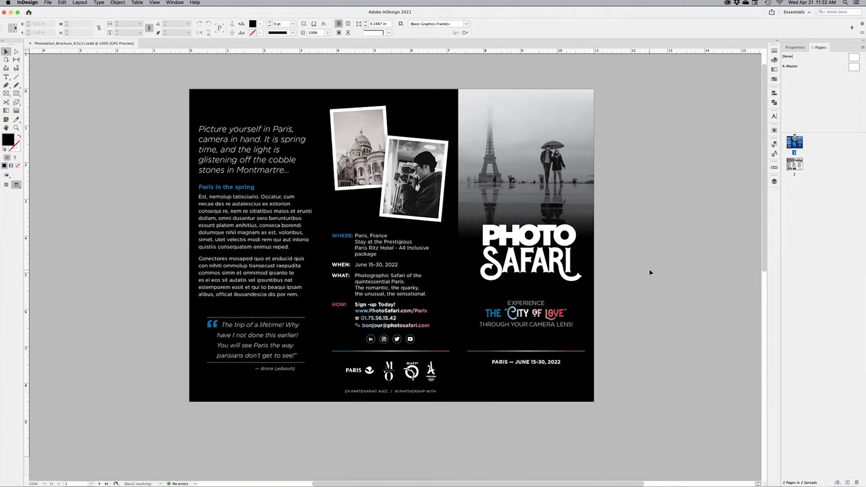
- Switch to Normal screen mode and unlock the TEMPLATE layer in the Layers panel
key(w)
scroll(650, 272, up, 2)
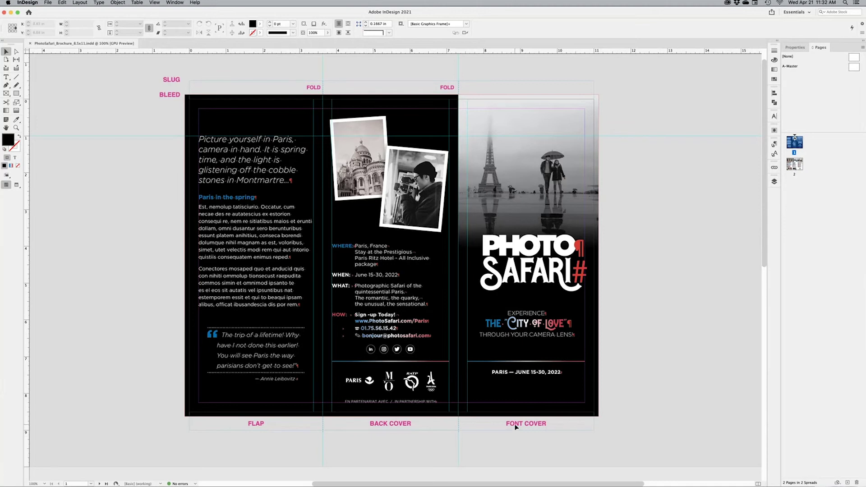
click(774, 182)
click(693, 195)
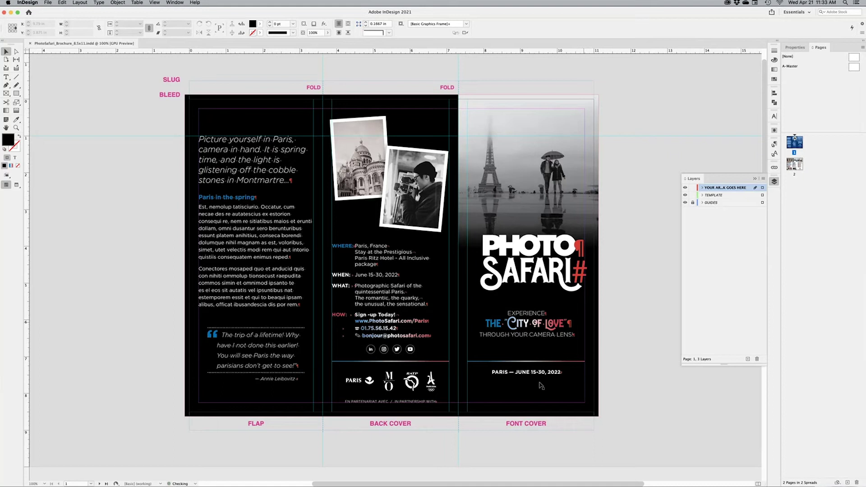
- Select and deselect the FONT COVER label, relock TEMPLATE, and show the Swatches panel
click(512, 426)
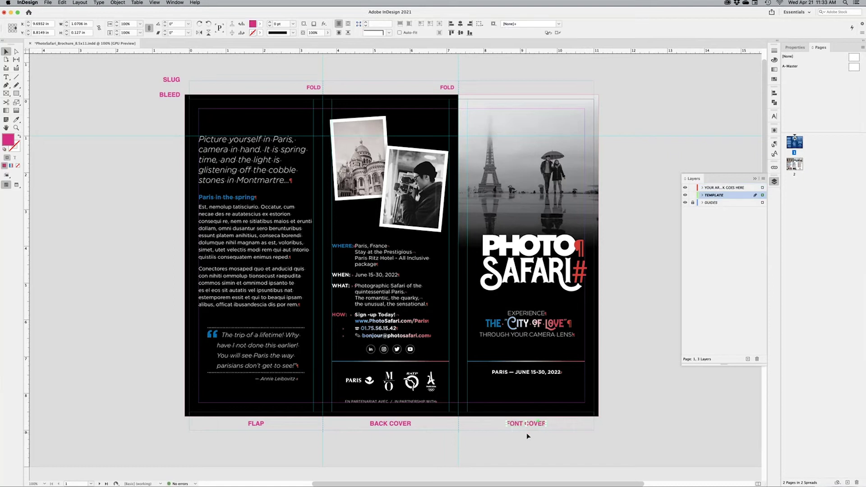
click(598, 418)
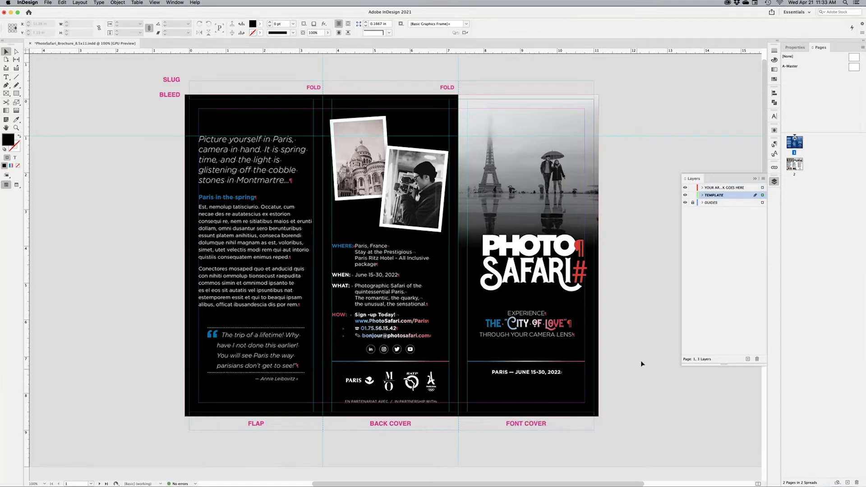
click(693, 195)
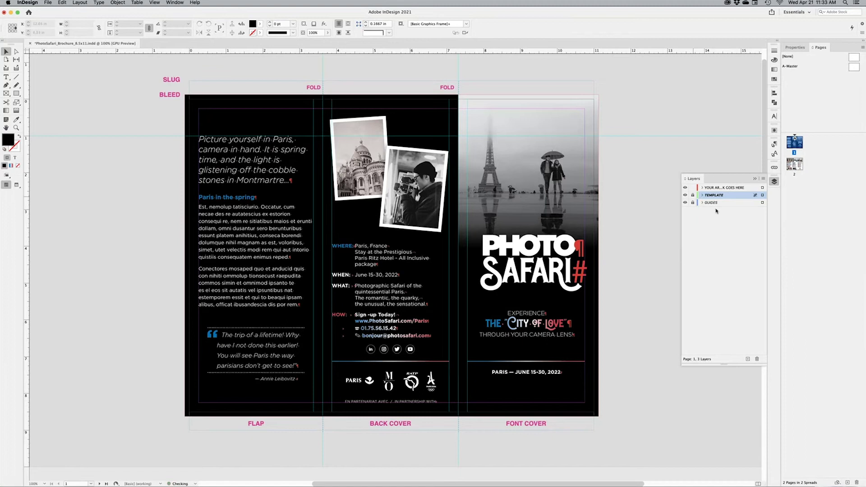
click(757, 180)
key(F5)
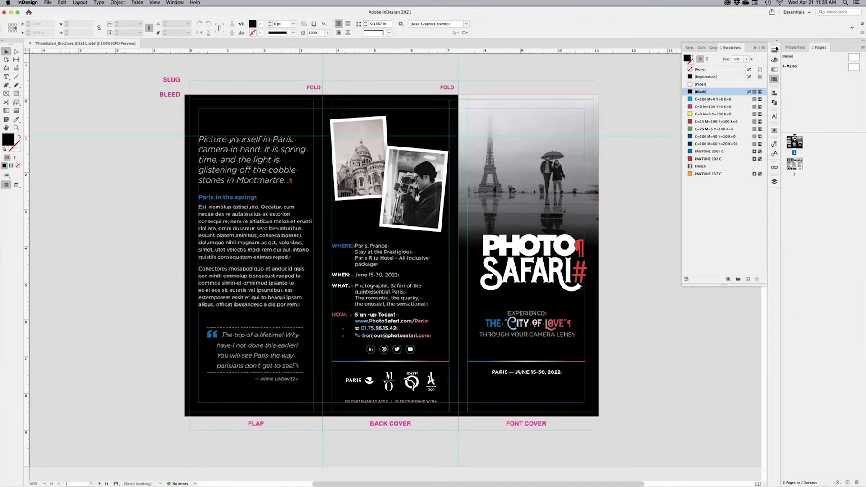
- In Ink Manager, uncheck All Spots to Process so PANTONE 3005 C, 192 C, 137 C stay spot
click(764, 49)
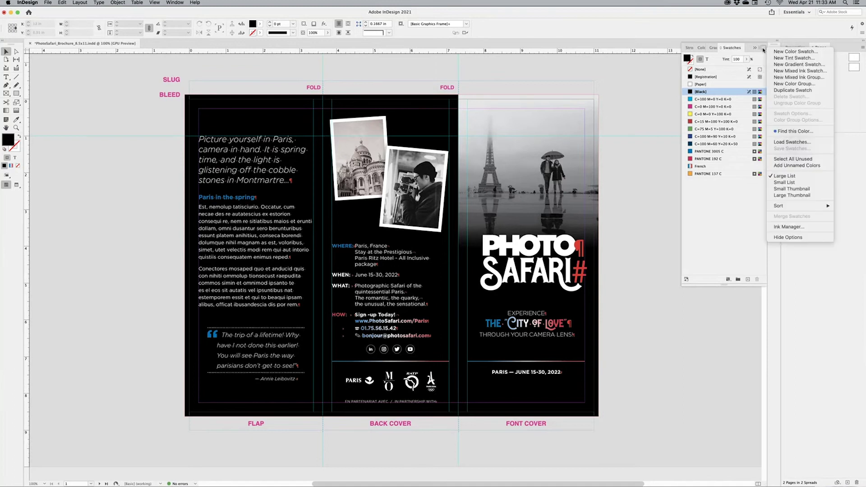
click(785, 229)
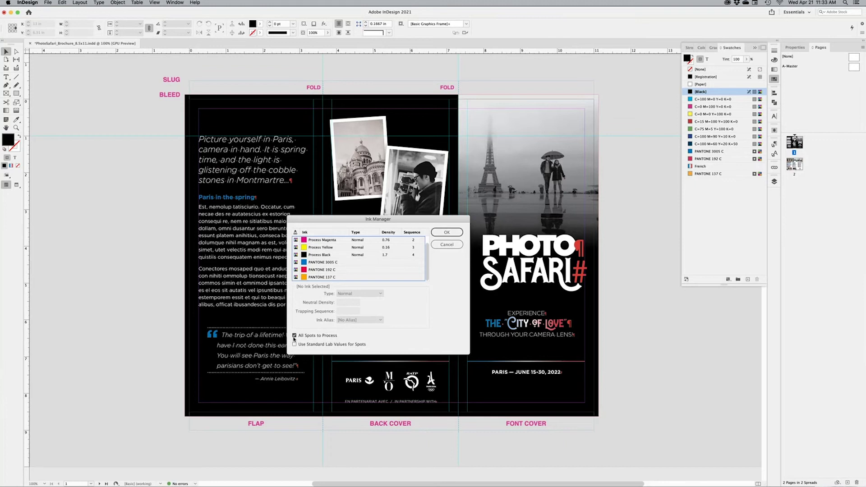
click(294, 335)
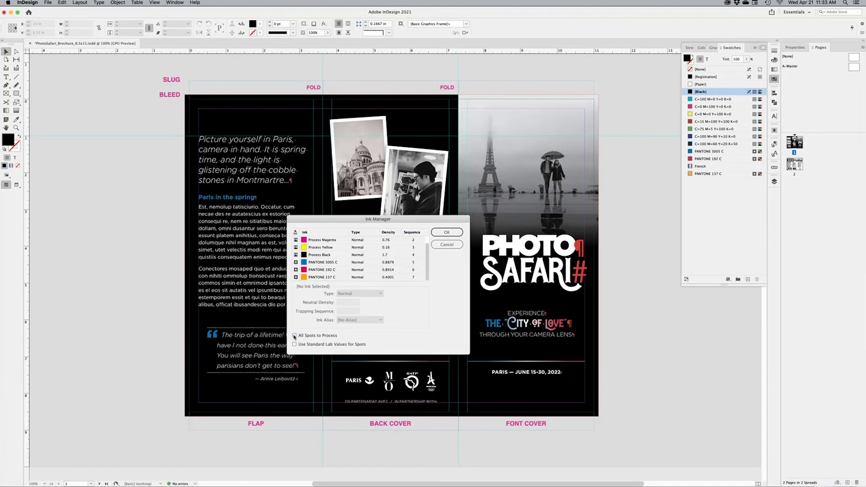
click(447, 232)
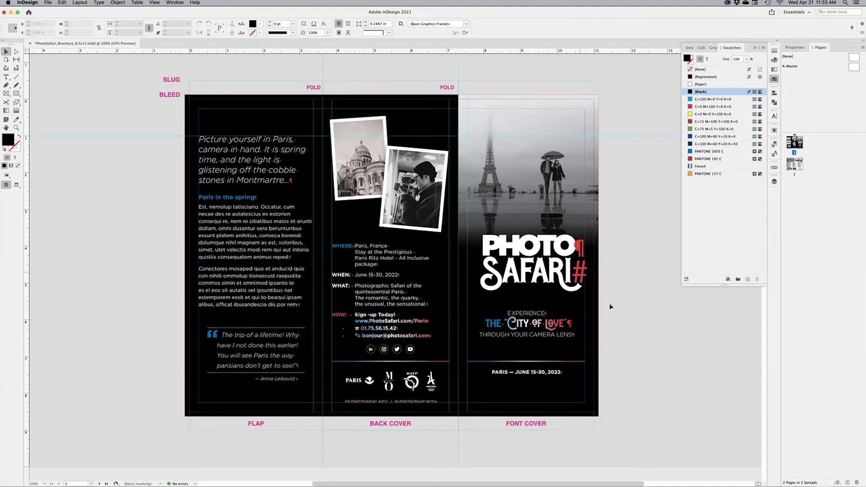
click(755, 48)
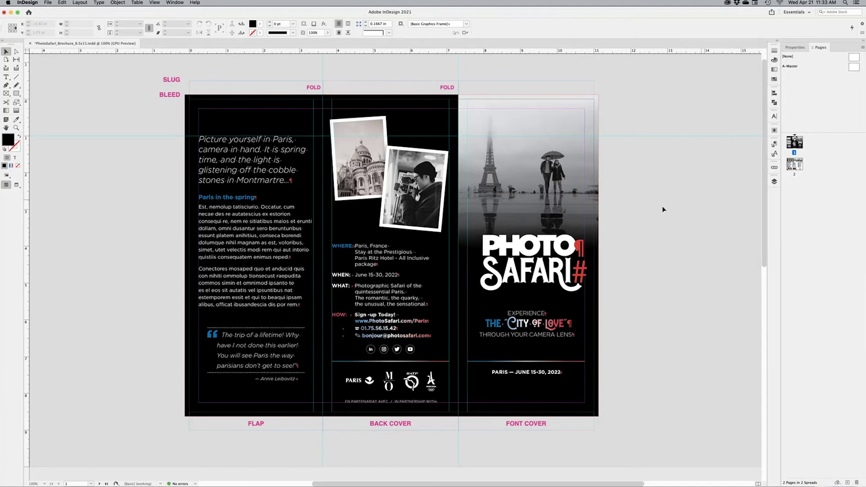
- Go to File > Adobe PDF Presets in the menu
click(49, 3)
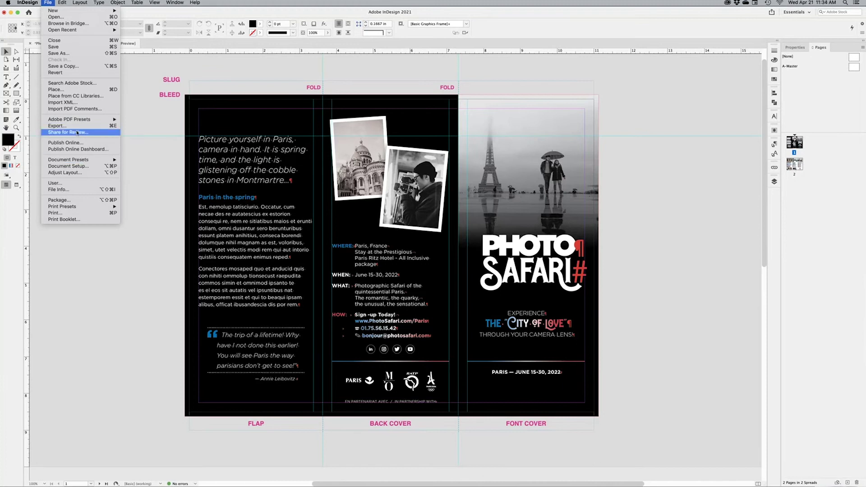
mouse_move(81, 119)
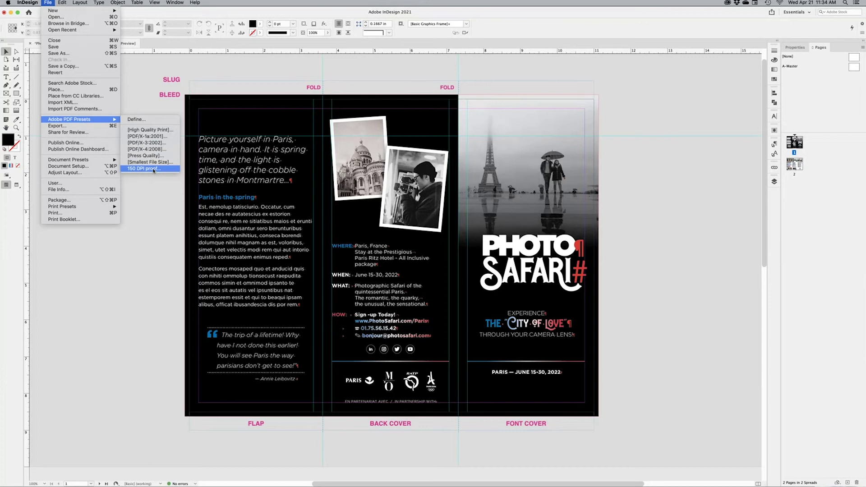
- Define a new PDF export preset named 'CMYK Press Ready'
click(145, 120)
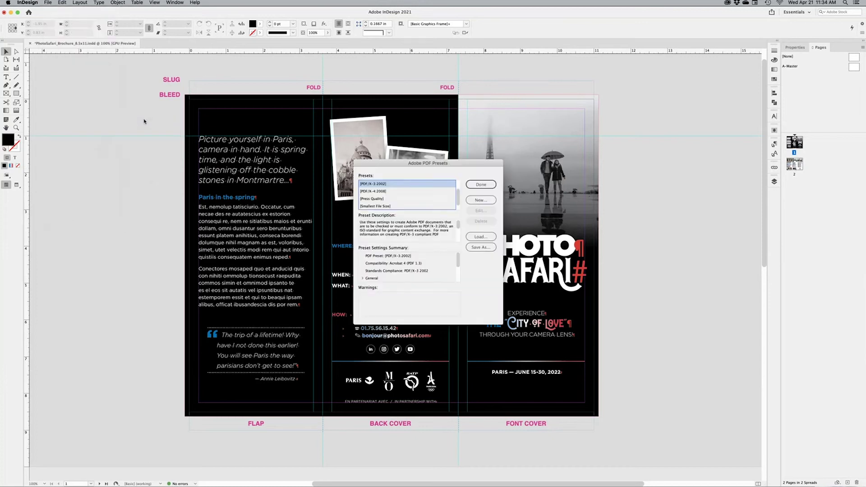
click(481, 200)
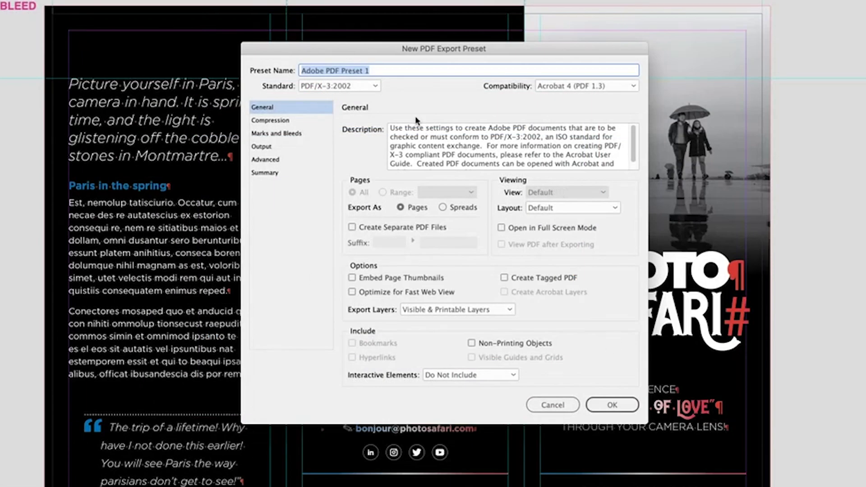
text(CMYK)
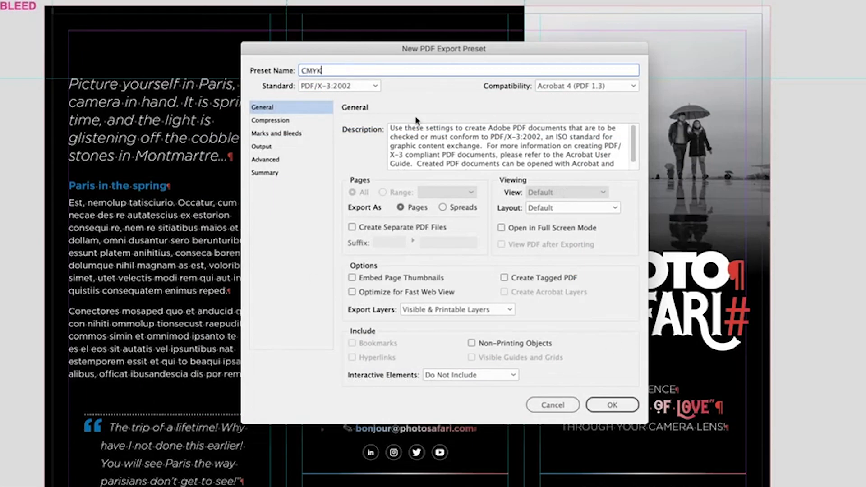
text( Press Ready)
- After trying PDF/X standards, settle on Standard None with Acrobat 8/9 (PDF 1.7) compatibility
click(365, 87)
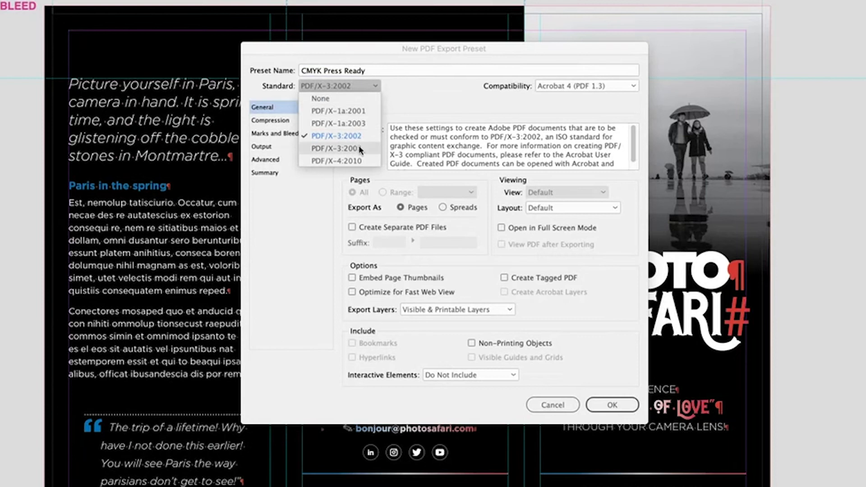
click(340, 165)
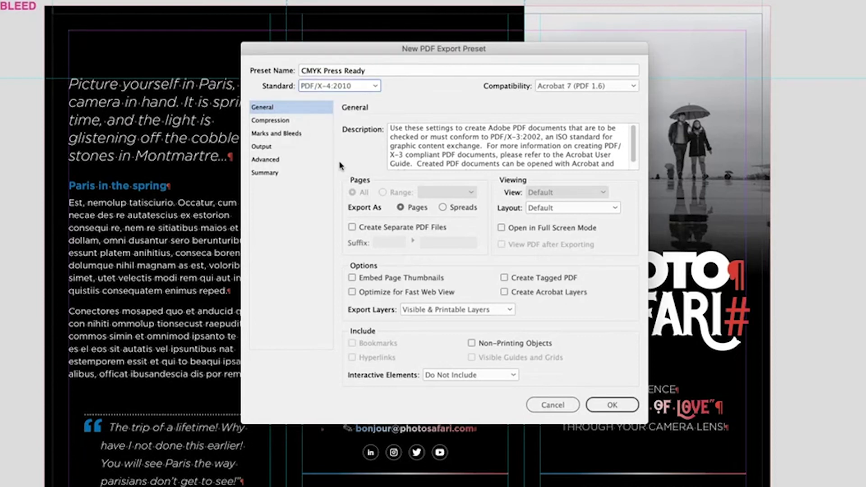
click(573, 90)
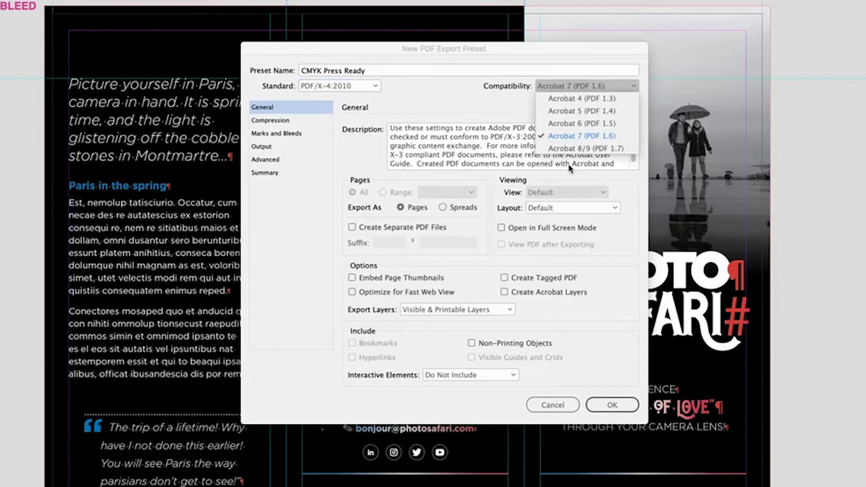
click(437, 97)
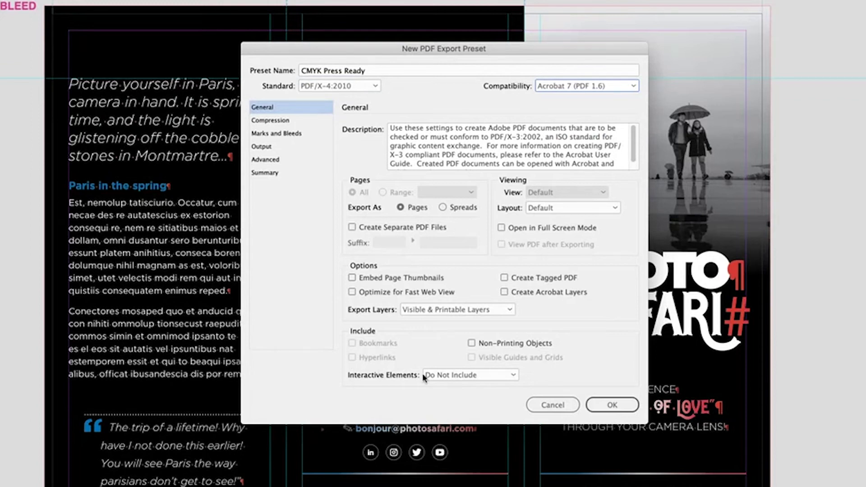
click(360, 90)
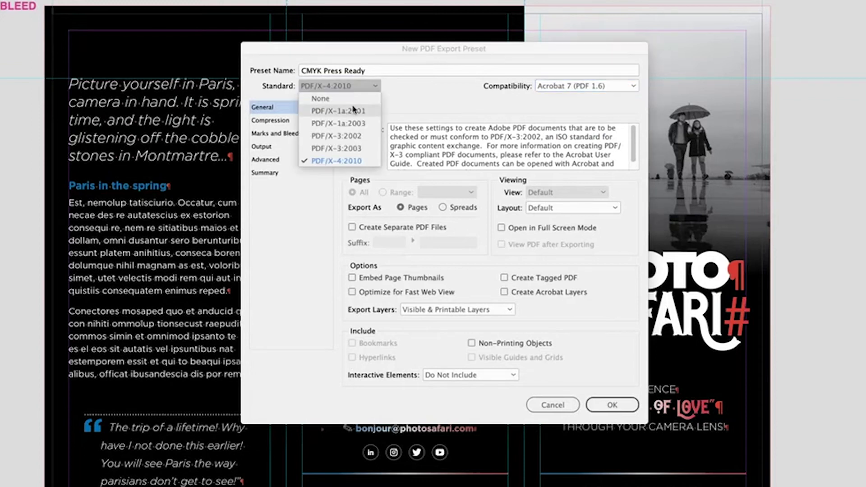
click(355, 113)
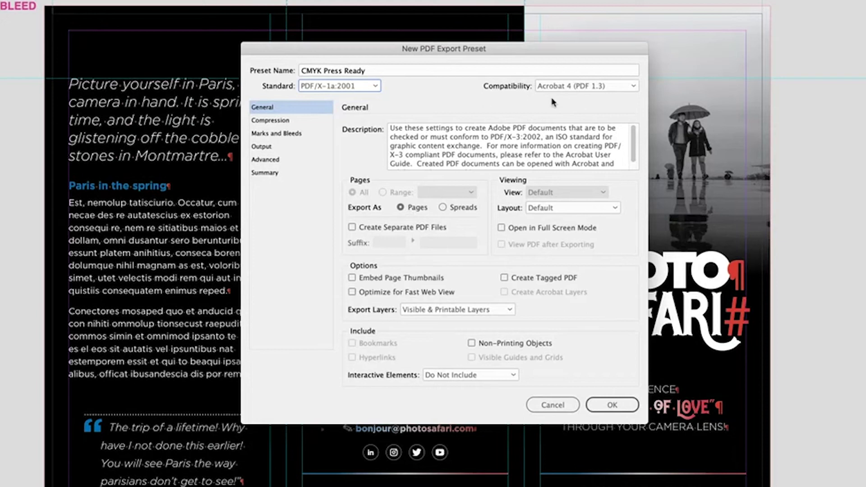
click(571, 86)
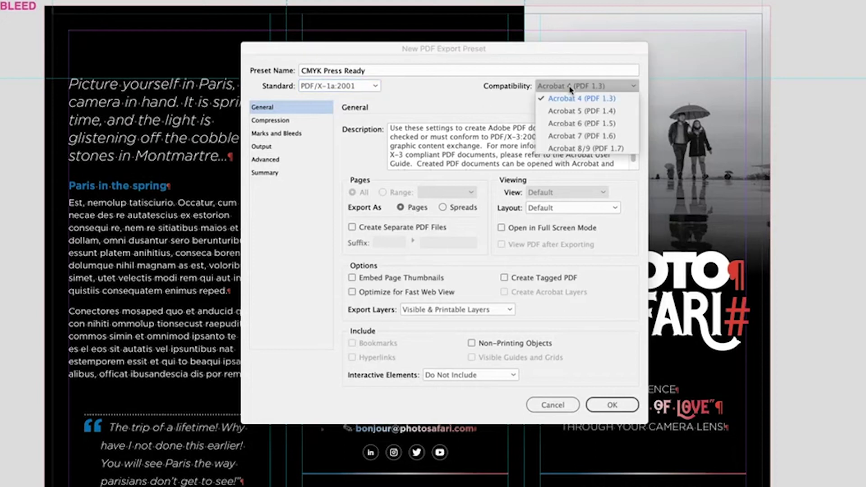
click(572, 149)
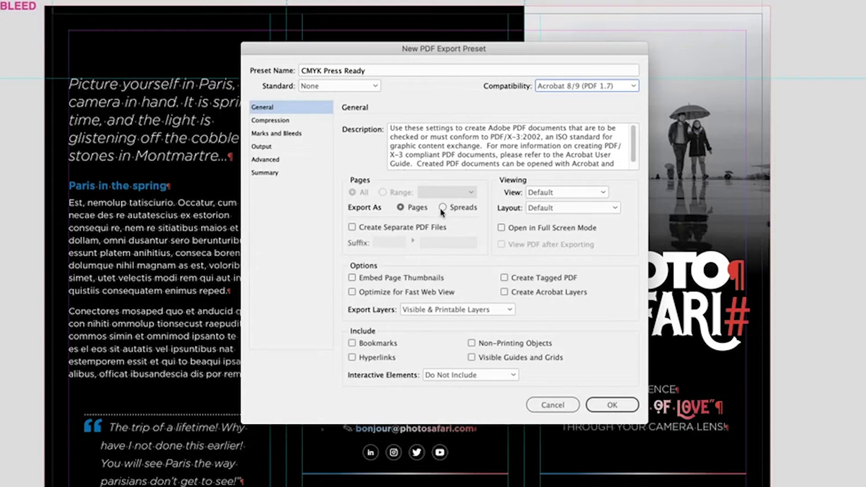
- Export all pages as one PDF opening at Fit Page in Single Page Continuous layout
click(352, 227)
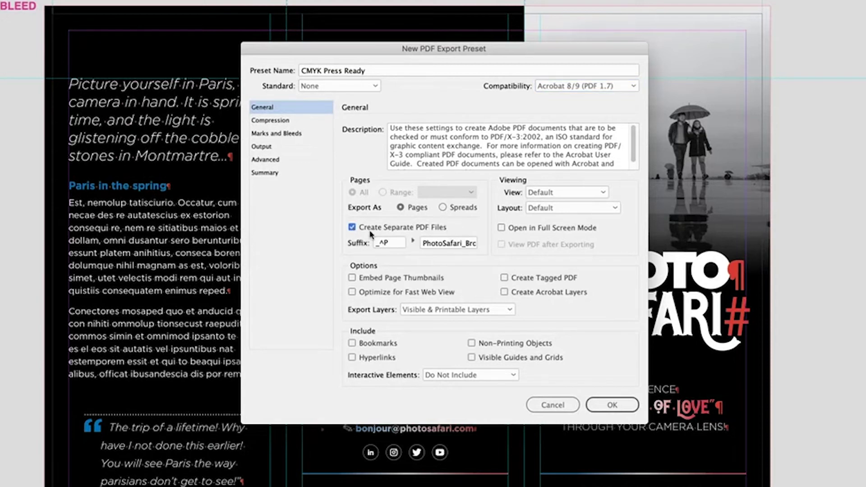
click(352, 227)
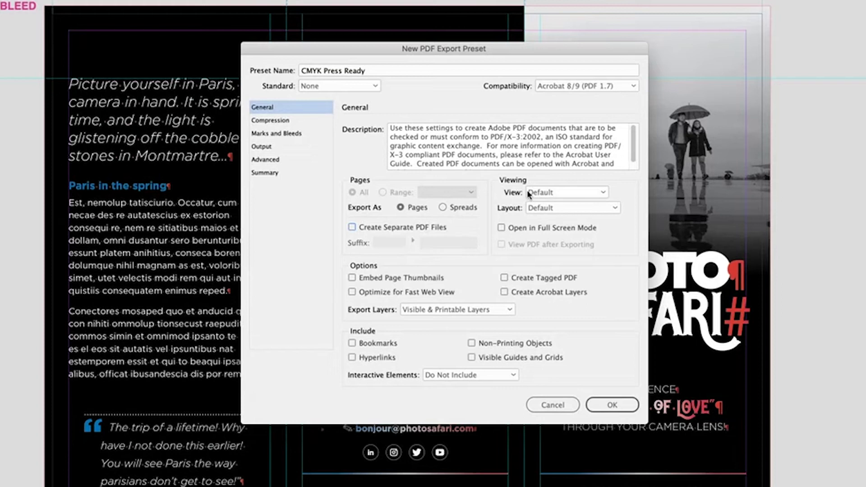
click(602, 194)
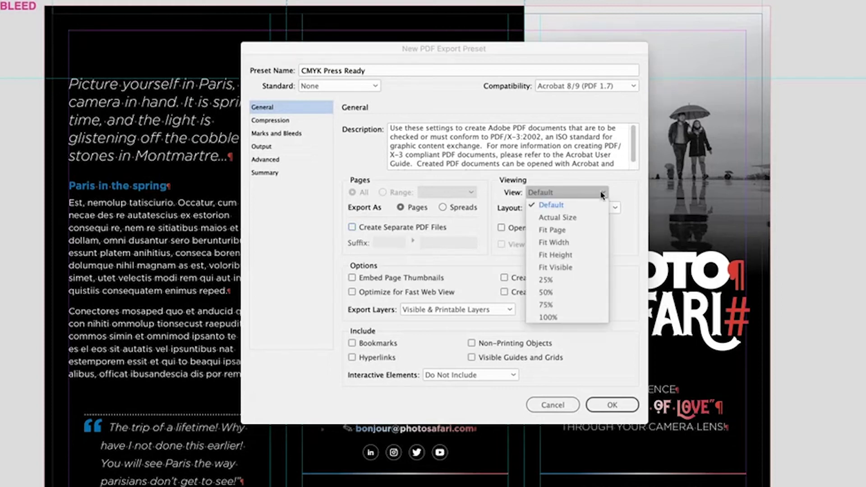
click(571, 231)
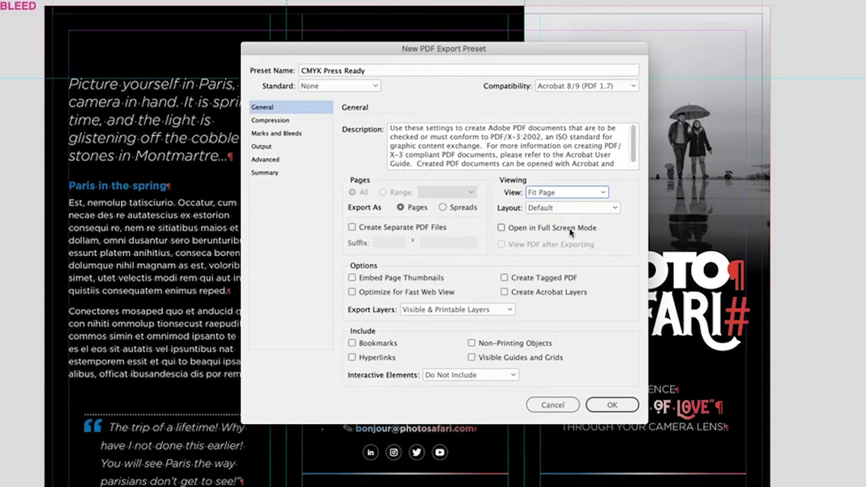
click(610, 209)
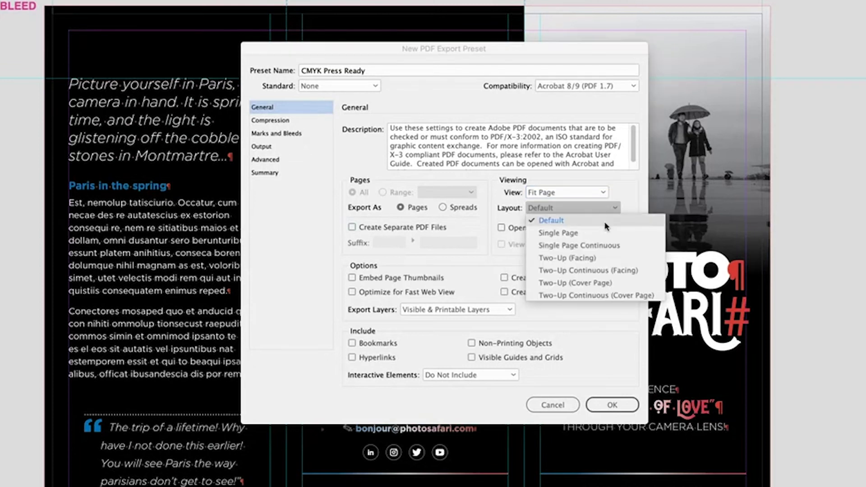
click(590, 247)
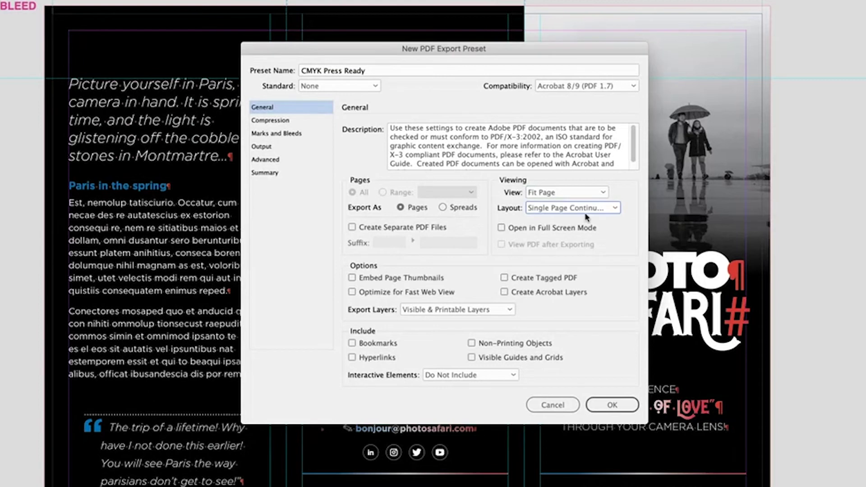
click(588, 208)
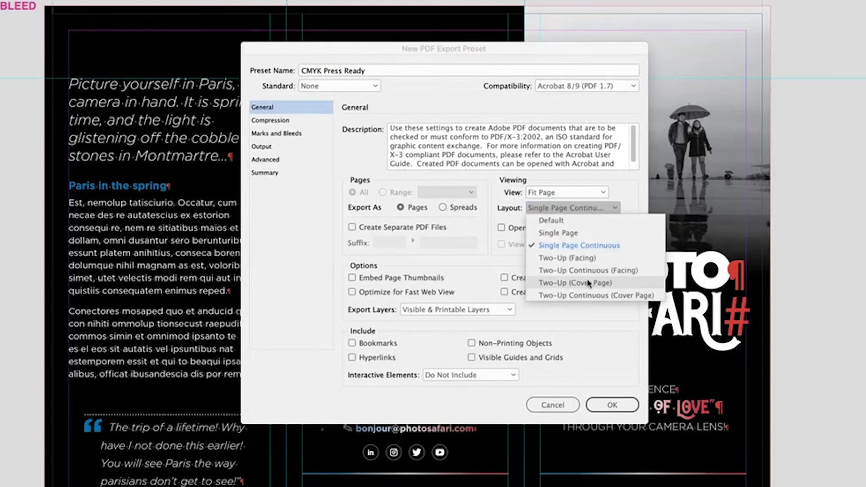
click(588, 316)
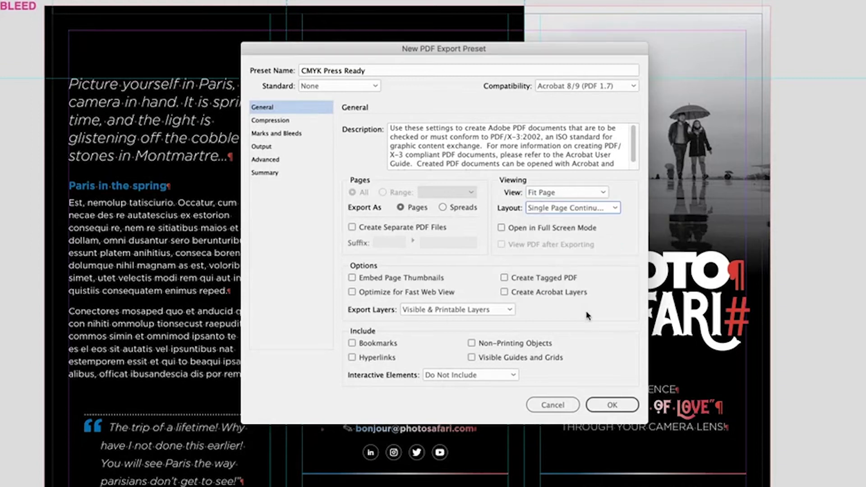
- Turn on Create Acrobat Layers and Hyperlinks, briefly moving the dialog aside to check the page
click(504, 292)
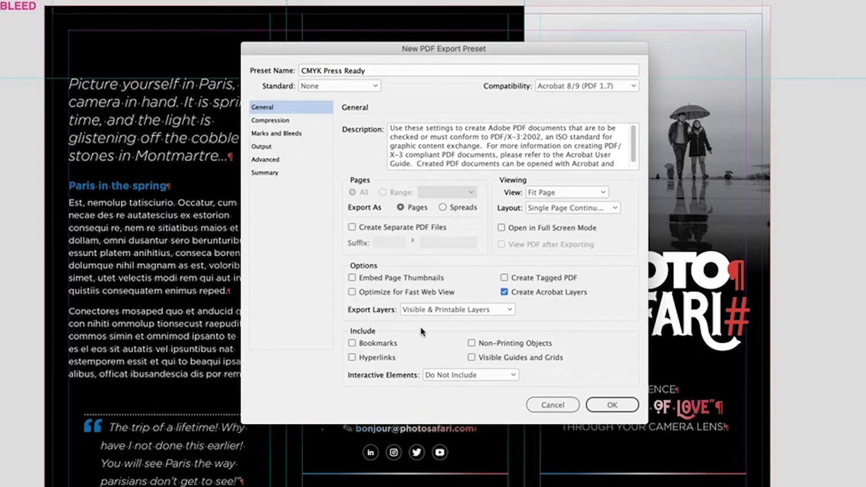
click(352, 358)
drag(448, 49, 441, 0)
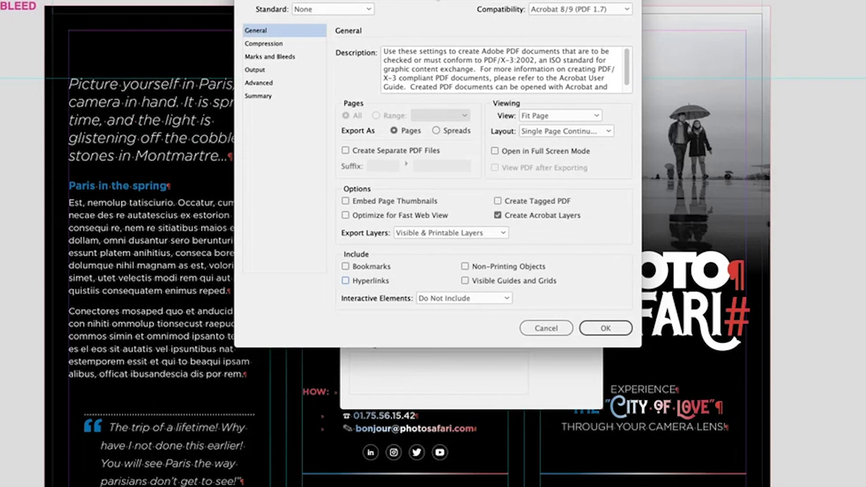
drag(444, 0, 453, 55)
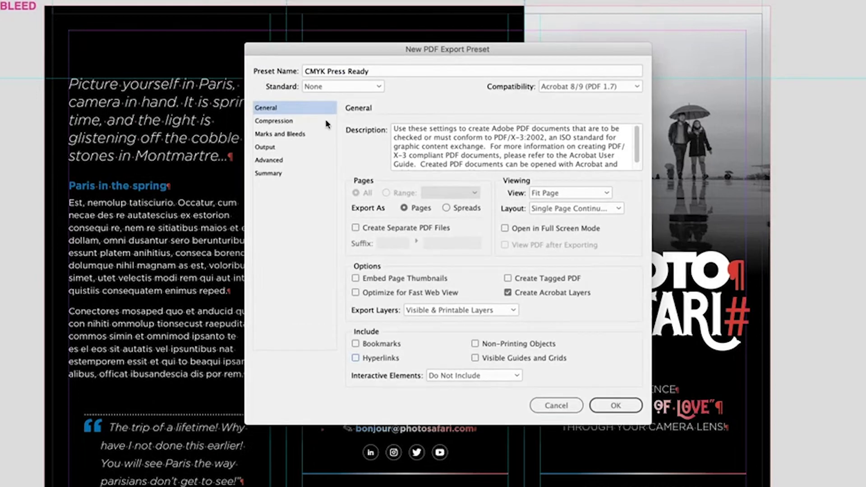
- Review Compression: colour images at 300 ppi, automatic JPEG compression, Maximum image quality
click(274, 121)
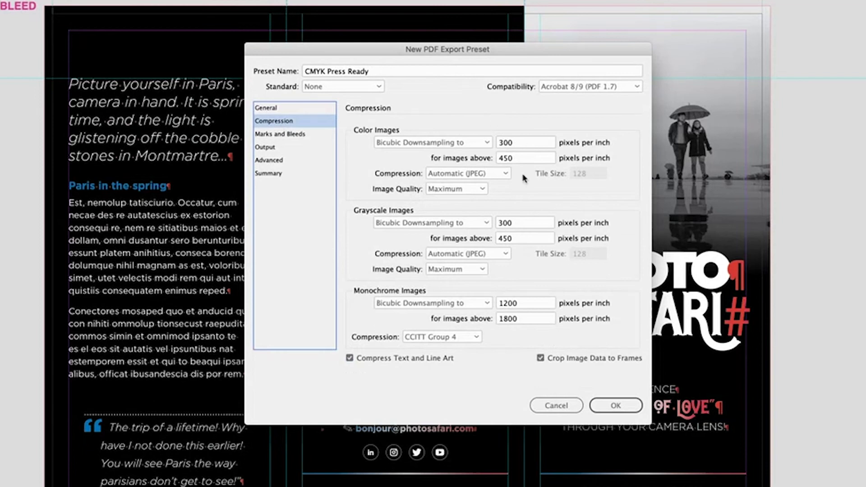
double_click(517, 143)
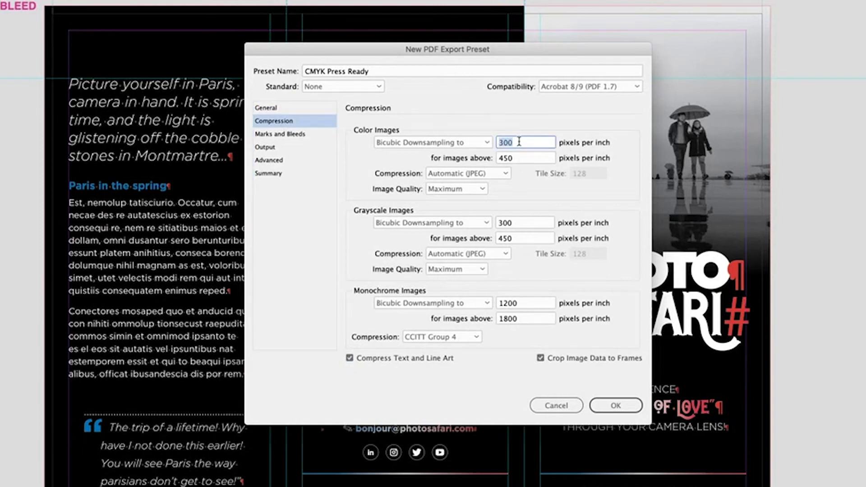
click(499, 174)
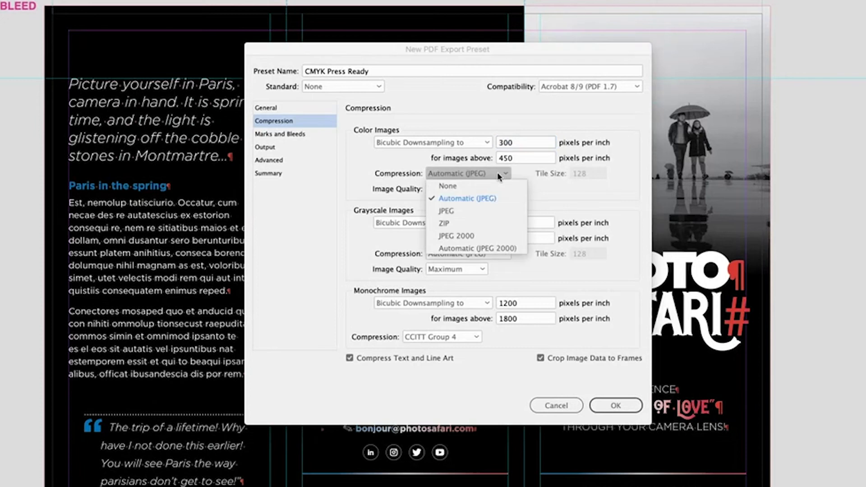
click(522, 175)
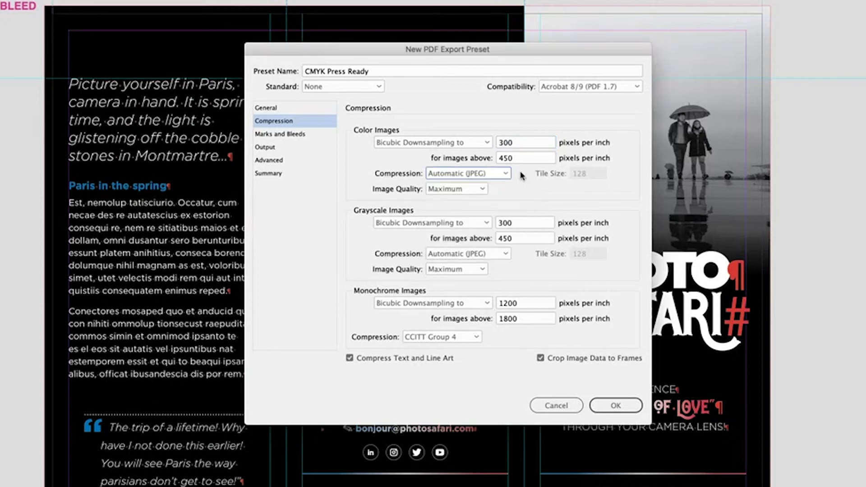
click(474, 192)
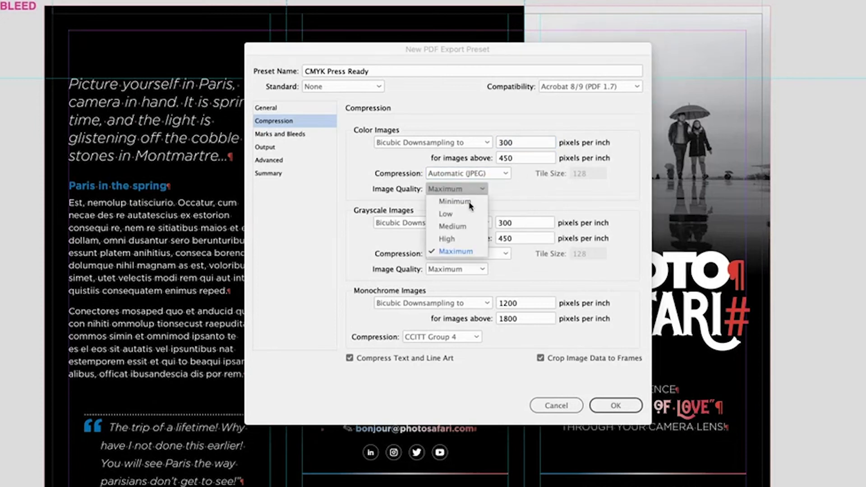
click(523, 193)
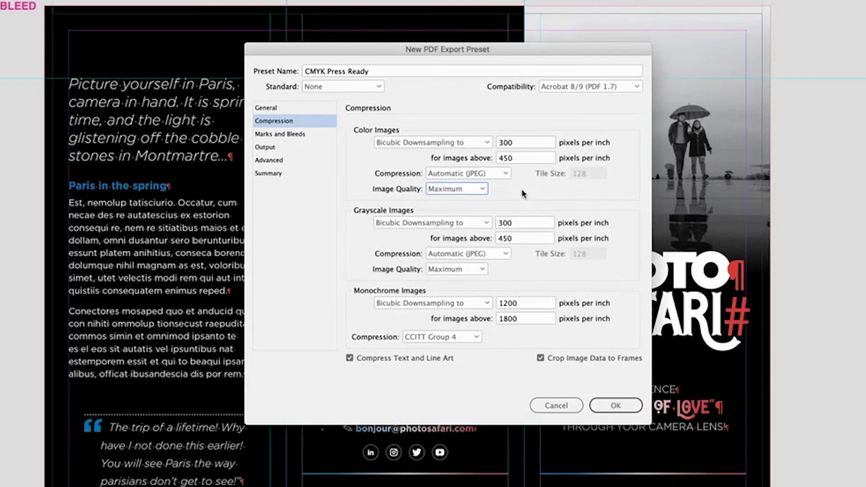
- In Marks and Bleeds, turn on all printer's marks except bleed marks, offset 0.125 in
click(283, 135)
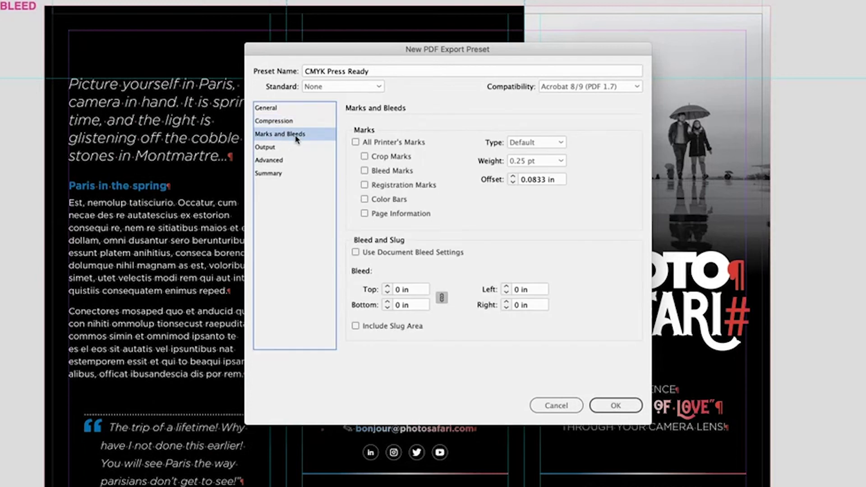
click(356, 143)
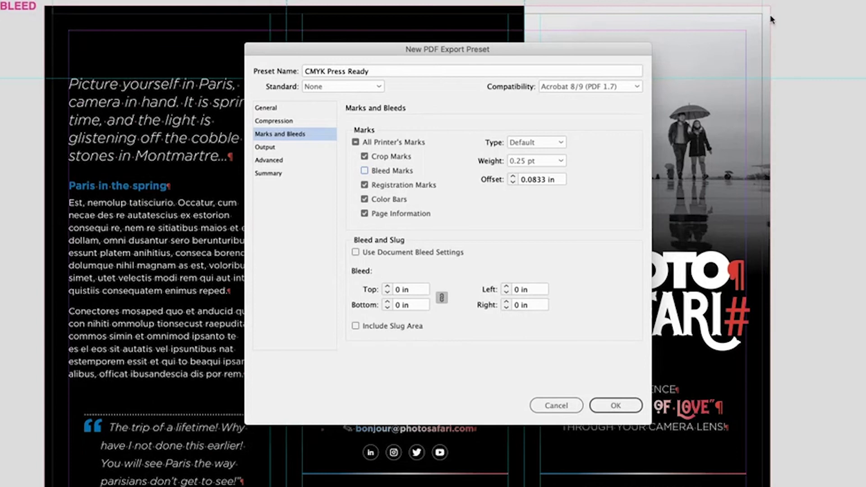
click(513, 176)
- After trying a manual 0.125 in bleed, use the document bleed settings and include the slug area
click(356, 254)
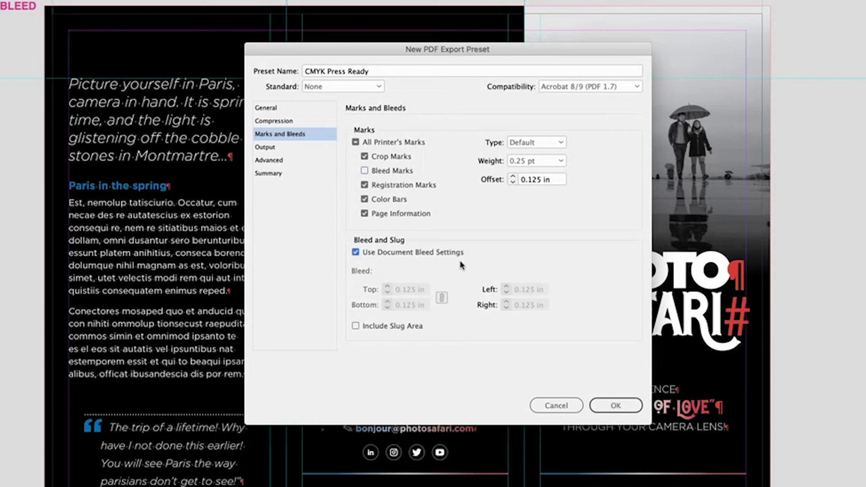
click(356, 253)
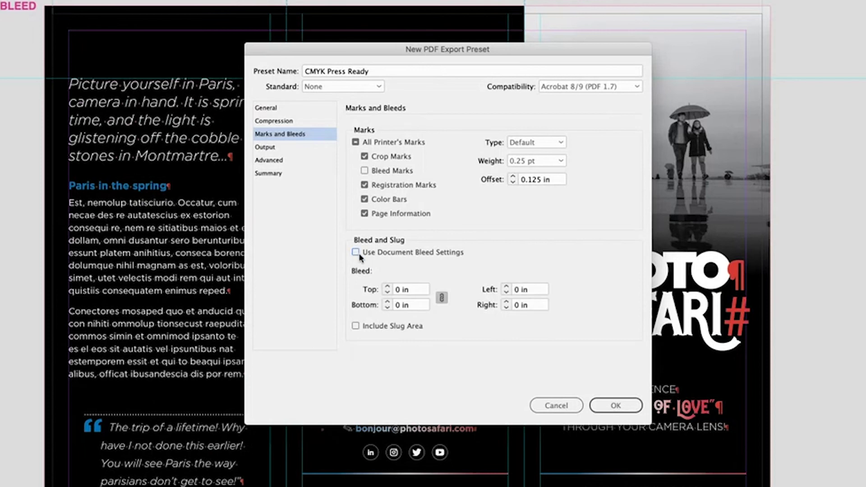
click(387, 287)
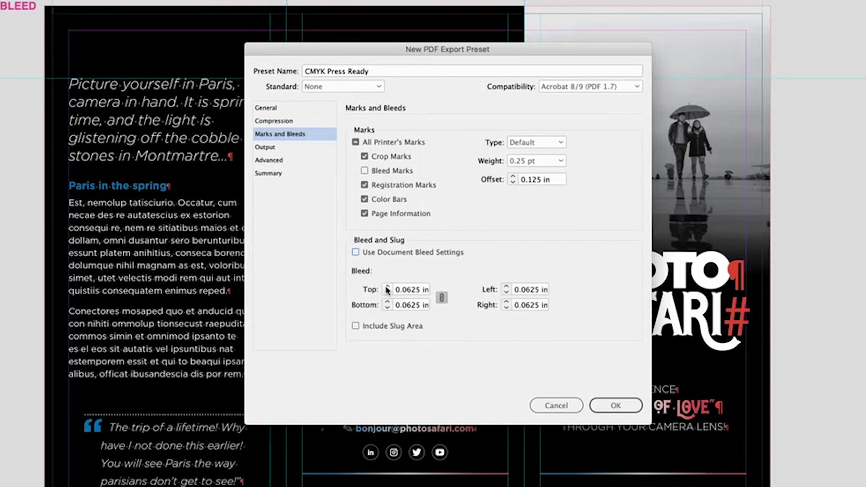
click(387, 288)
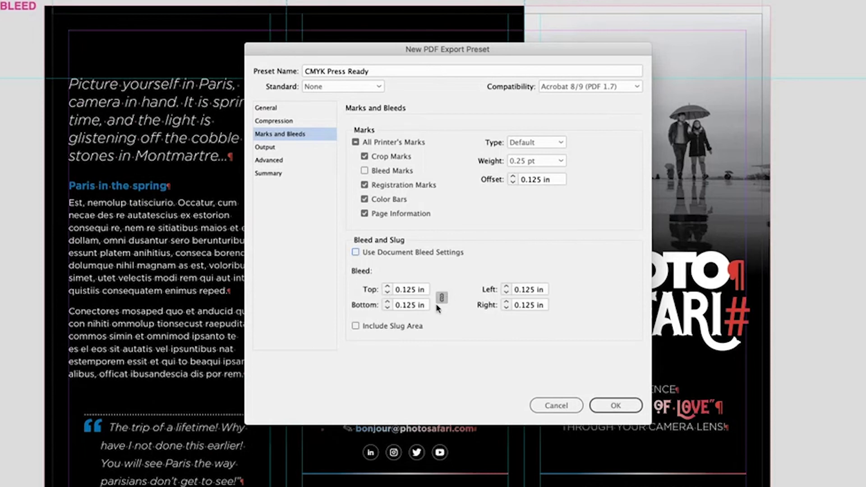
click(356, 253)
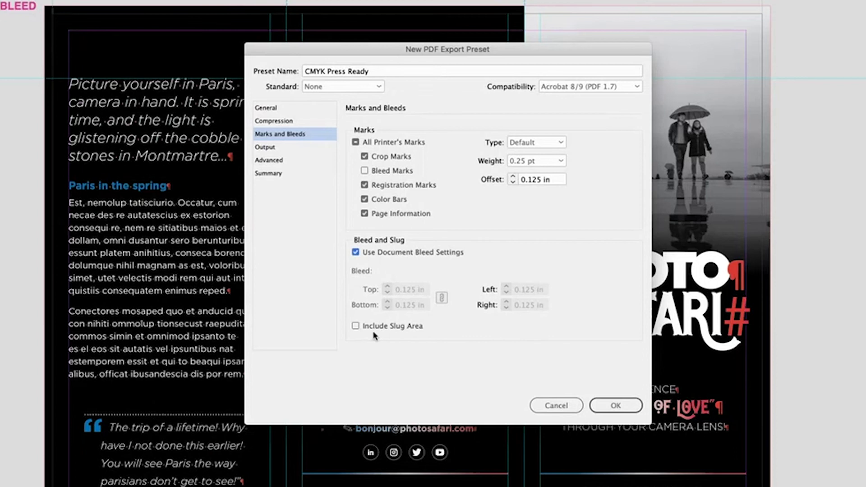
click(356, 326)
click(276, 148)
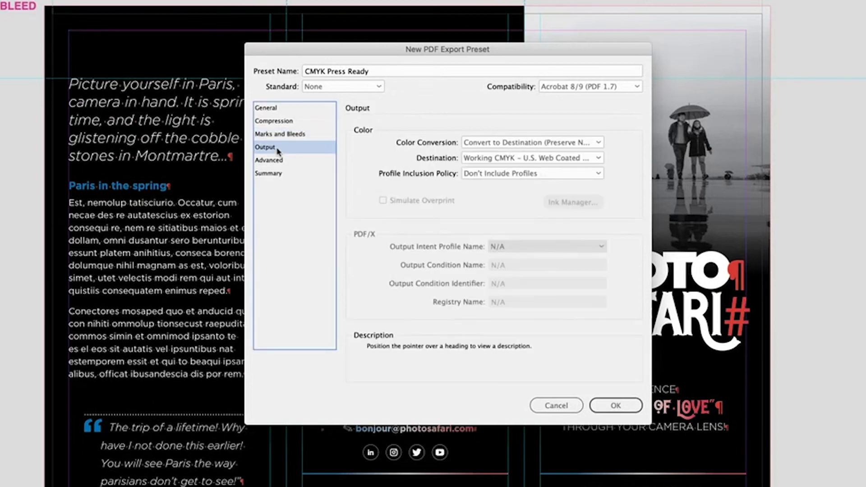
- Set colour conversion to Convert to Destination, Working CMYK U.S. Web Coated (SWOP) v2, with no profiles included
click(561, 146)
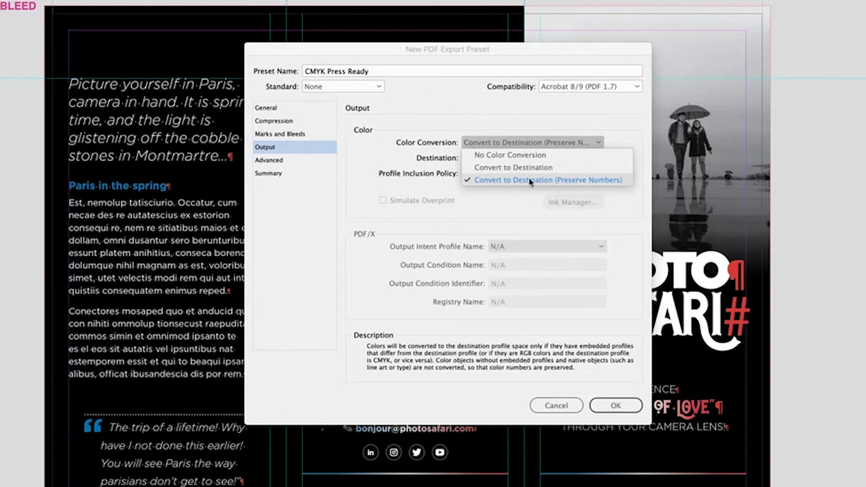
click(521, 156)
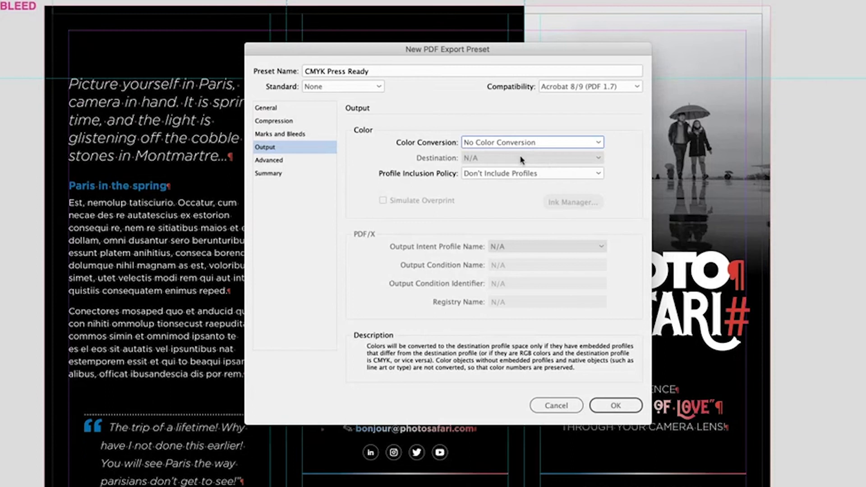
click(540, 144)
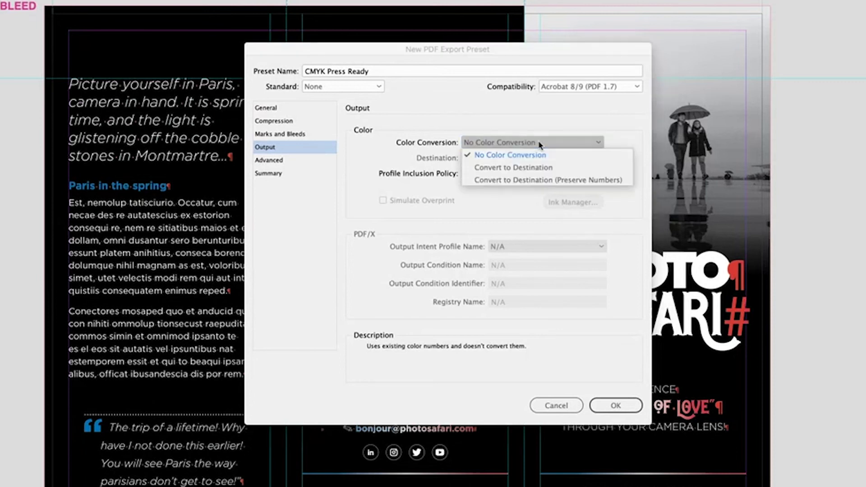
click(521, 169)
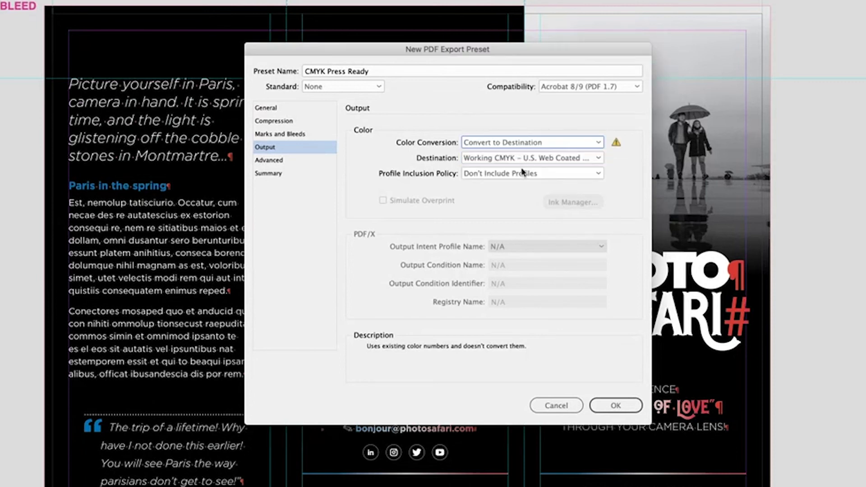
click(496, 162)
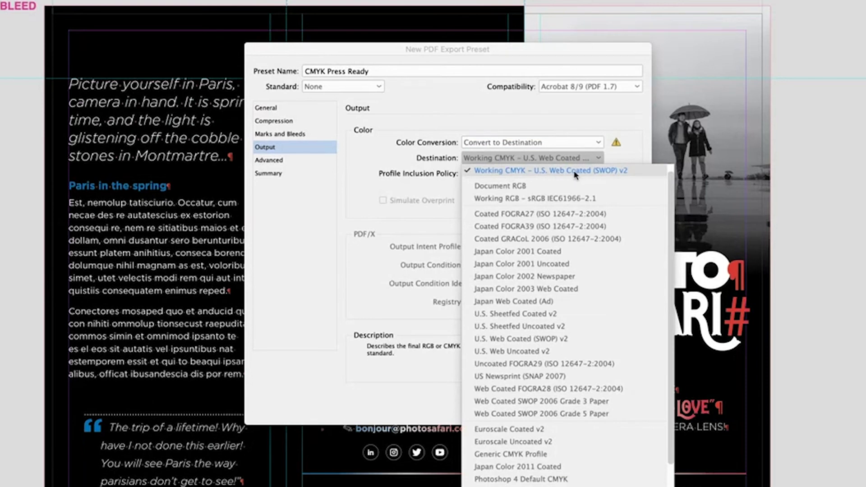
click(596, 117)
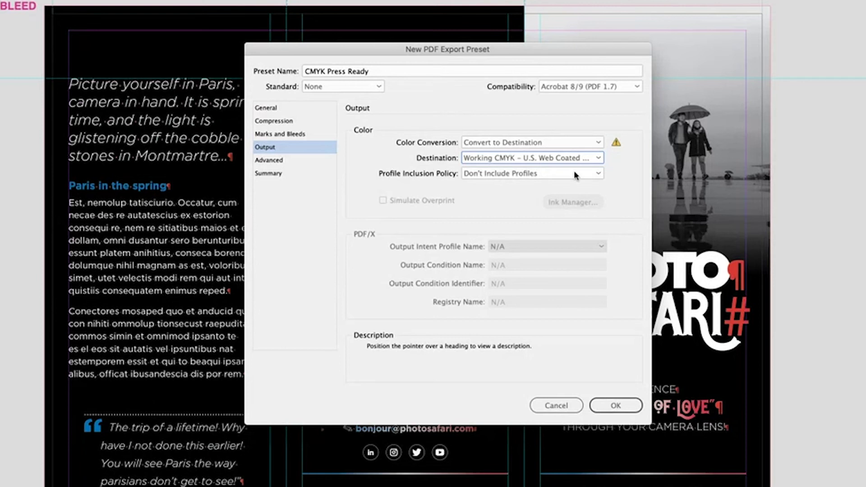
click(524, 173)
click(523, 176)
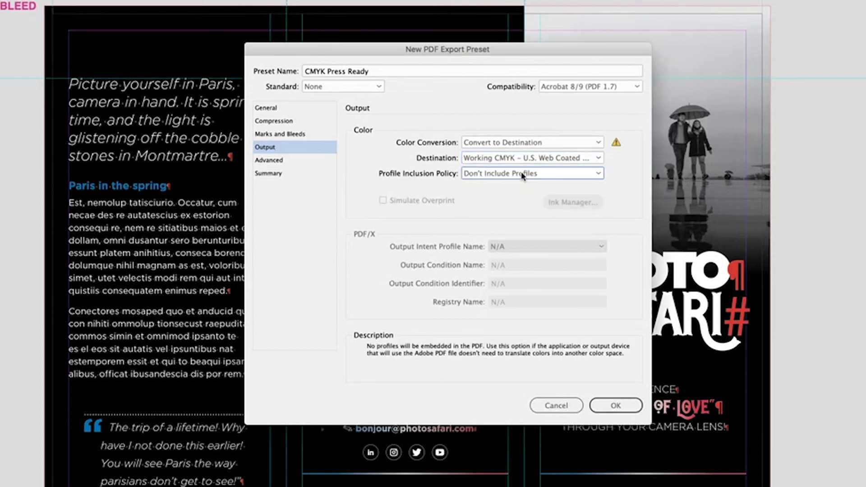
- Review the preset Summary, collapsing Marks and Bleeds and checking the Compression and Color Images details
click(276, 161)
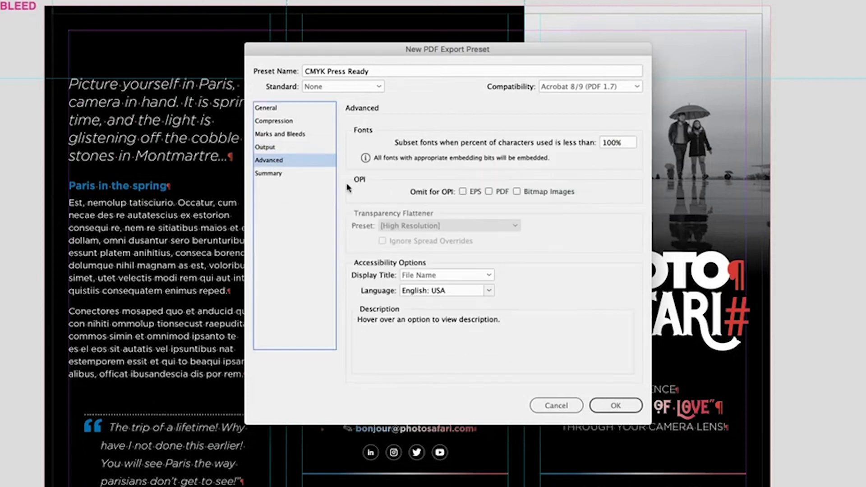
click(271, 174)
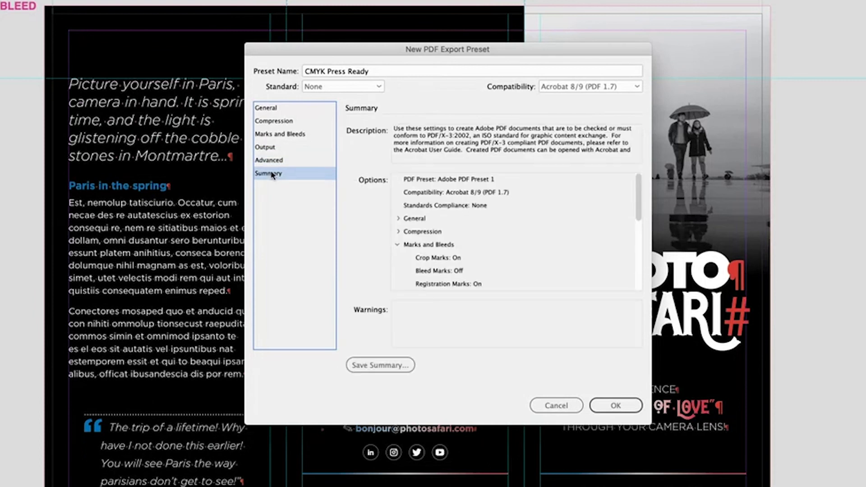
drag(640, 210, 639, 229)
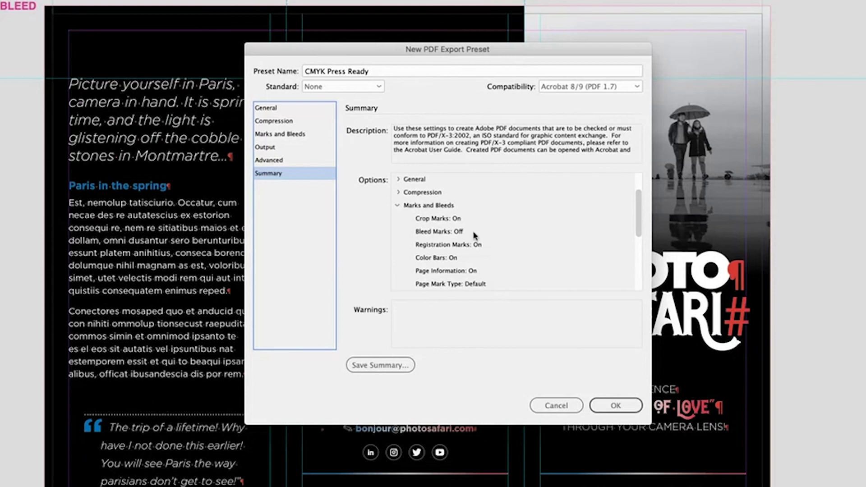
click(398, 205)
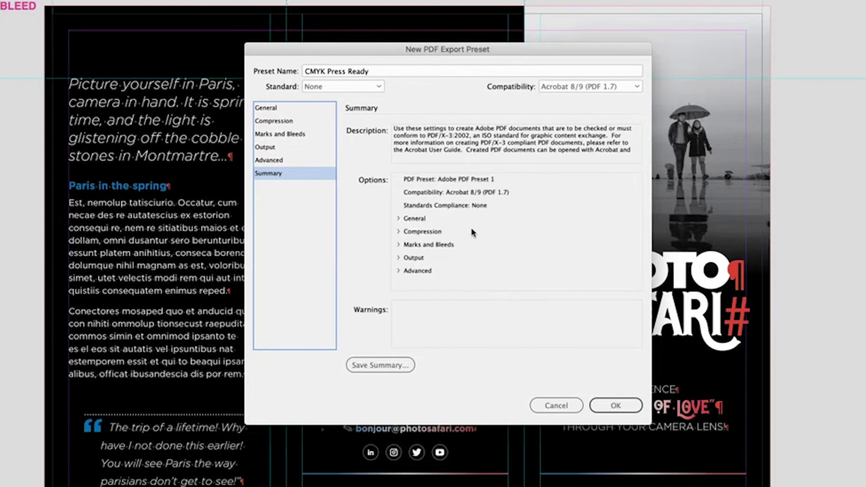
click(398, 231)
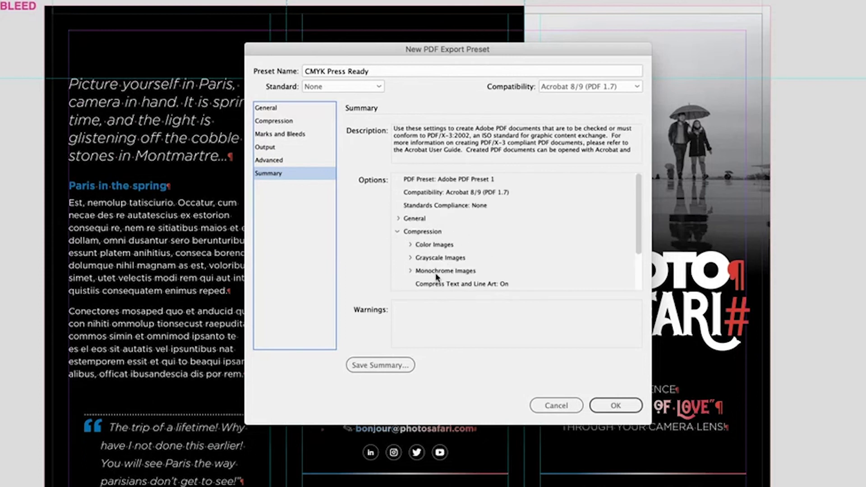
click(410, 245)
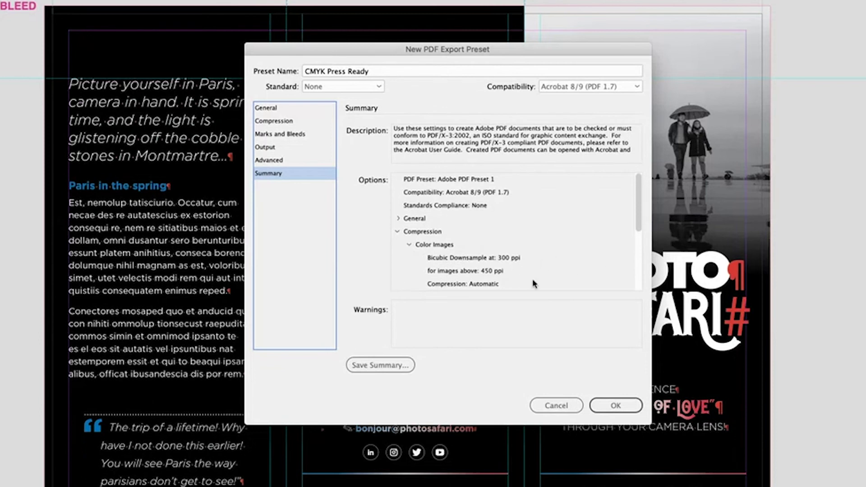
drag(635, 216, 637, 242)
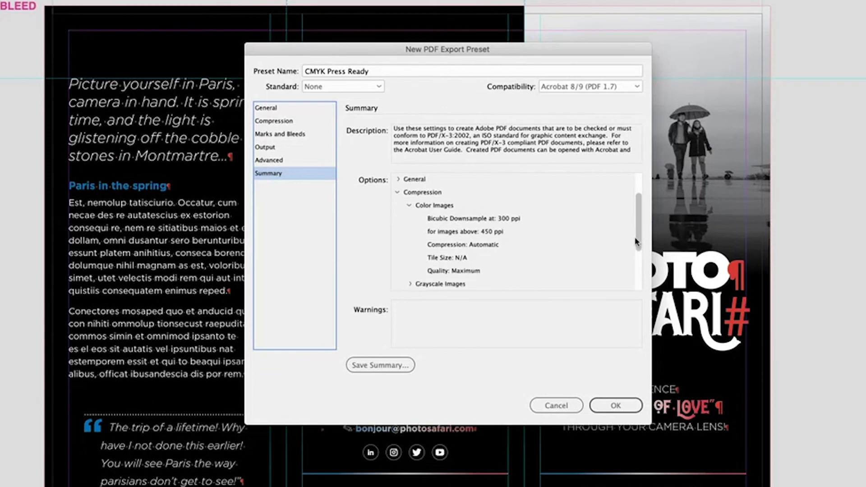
scroll(498, 224, up, 1)
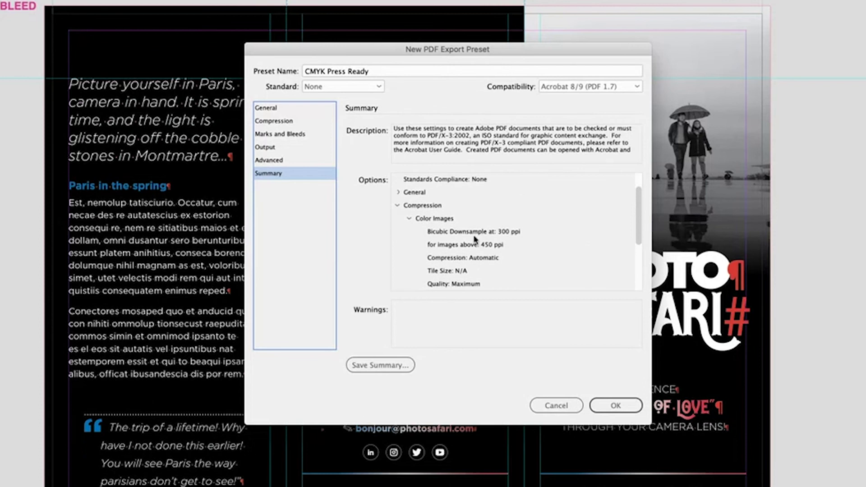
scroll(475, 239, up, 1)
click(398, 219)
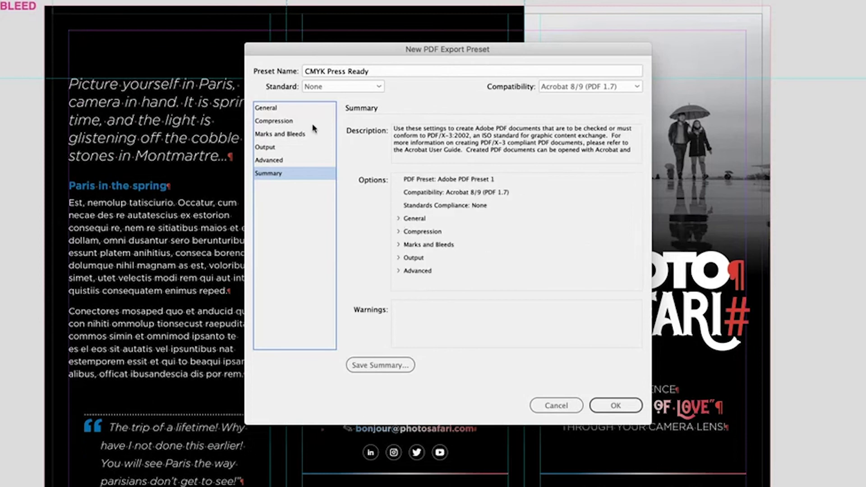
- Save the CMYK Press Ready preset and close the Adobe PDF Presets list
click(270, 109)
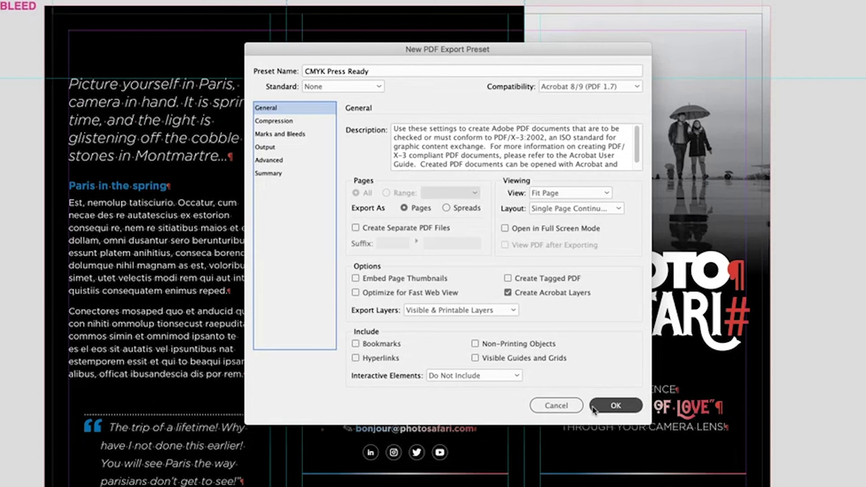
click(620, 409)
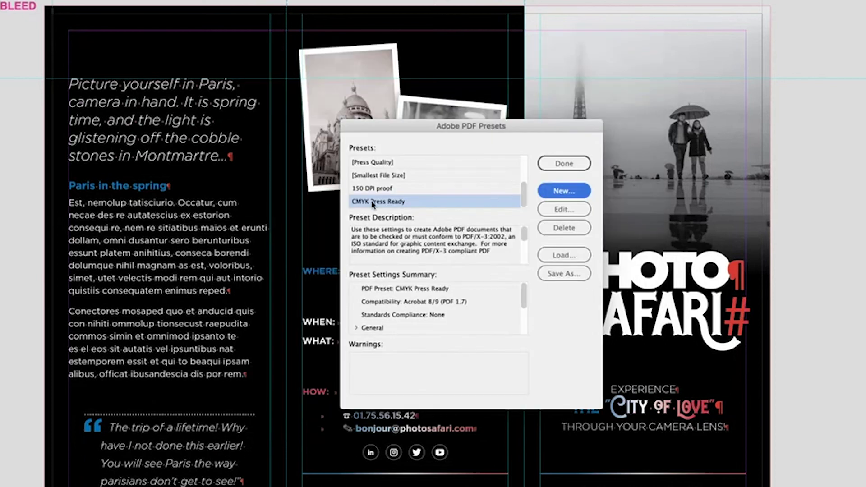
click(576, 165)
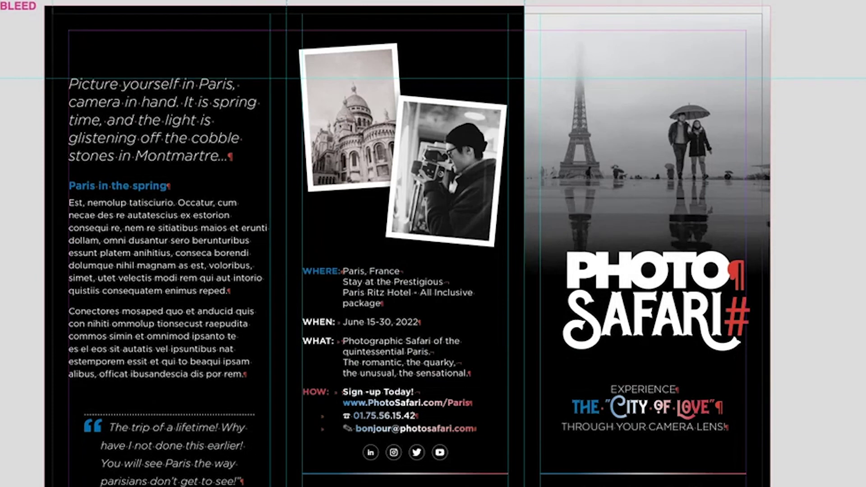
click(47, 3)
click(46, 3)
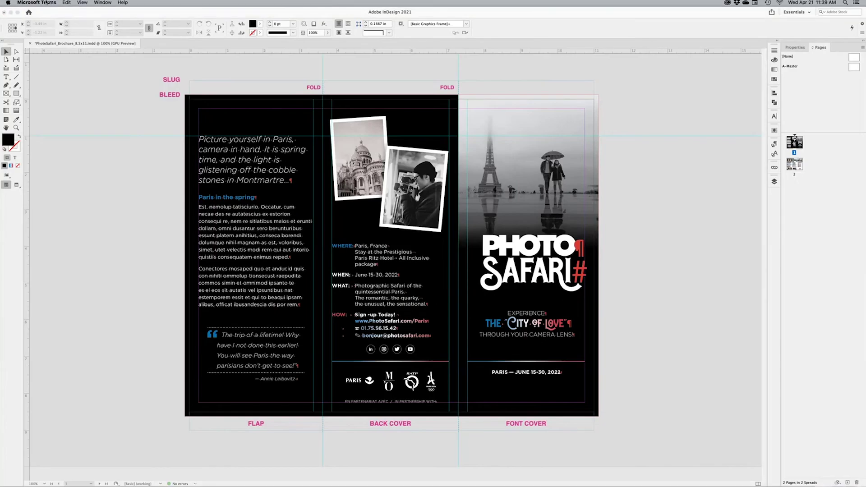
click(57, 105)
click(47, 3)
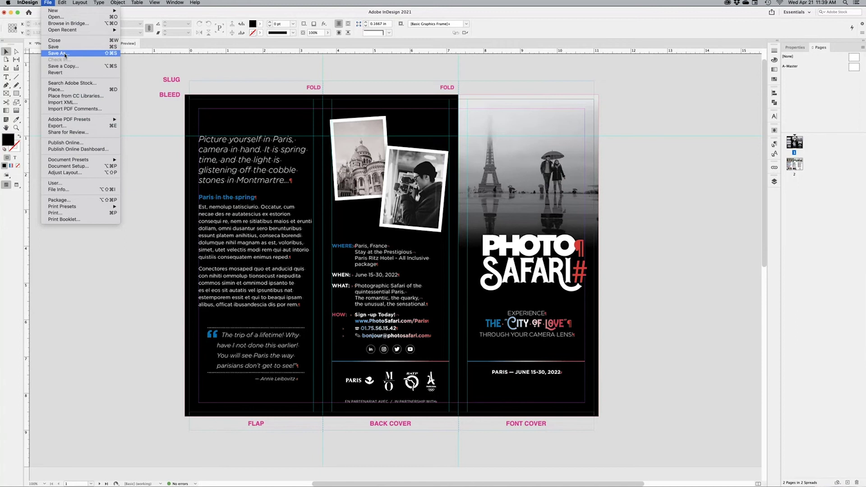
click(57, 125)
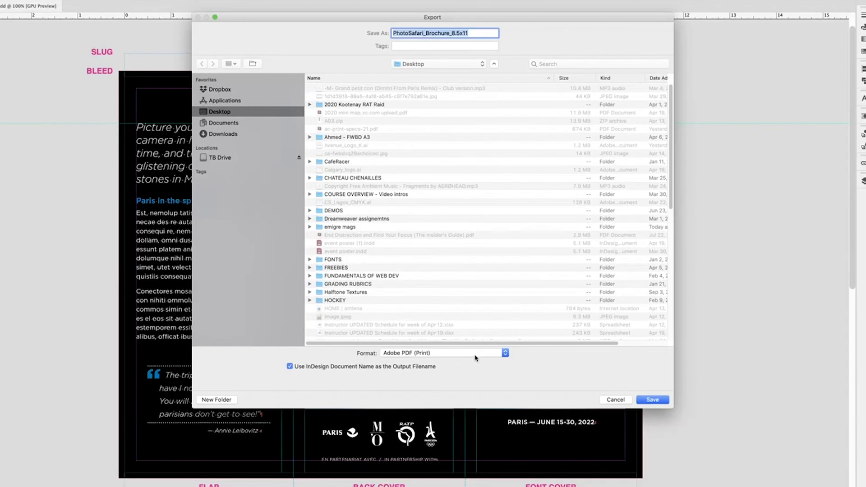
click(476, 358)
click(563, 369)
key(Right)
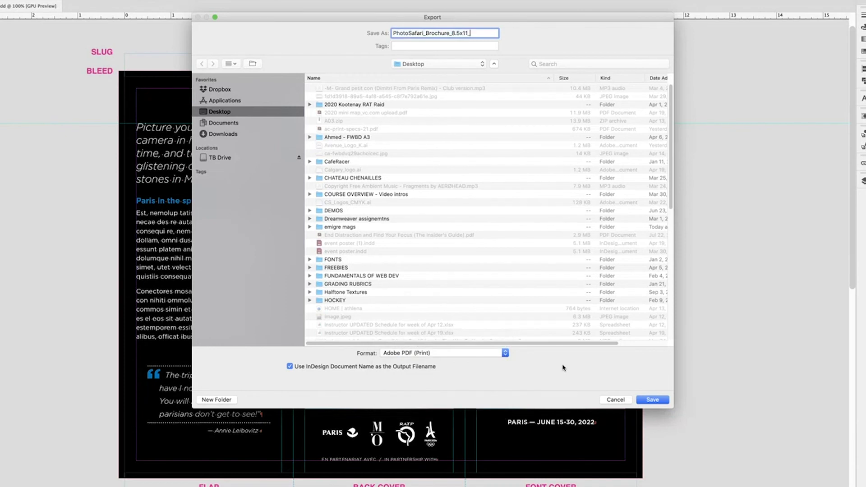
text(_test)
click(651, 400)
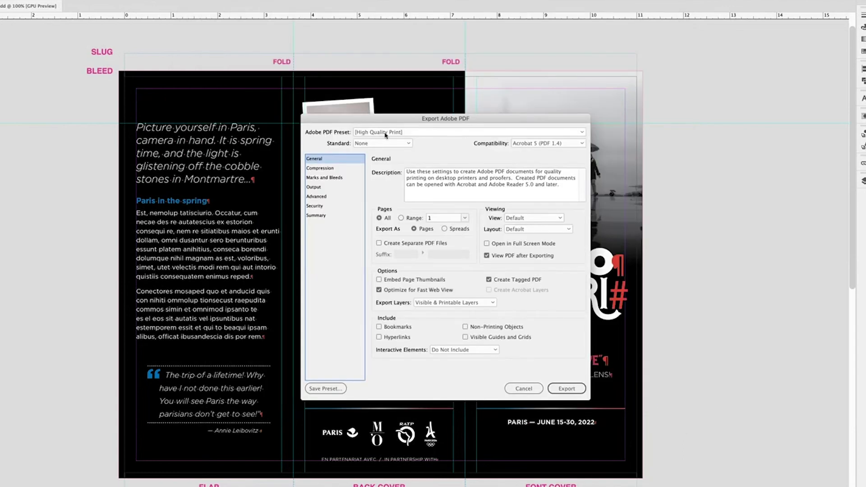
click(421, 135)
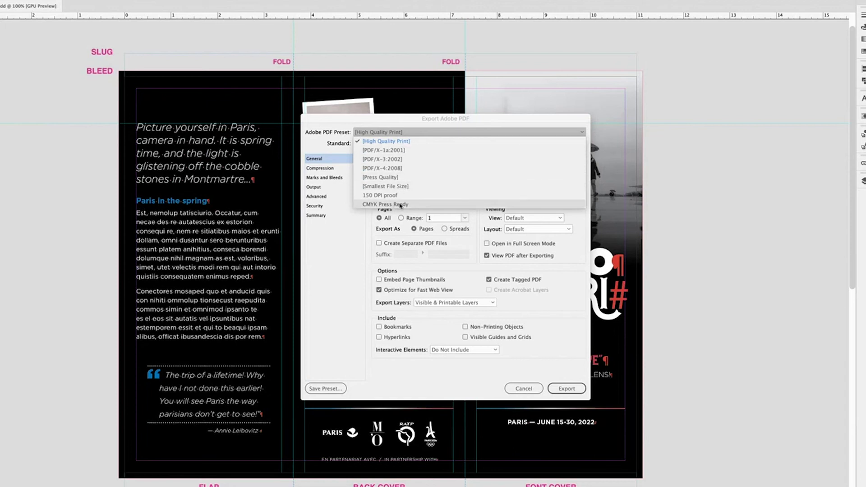
click(386, 204)
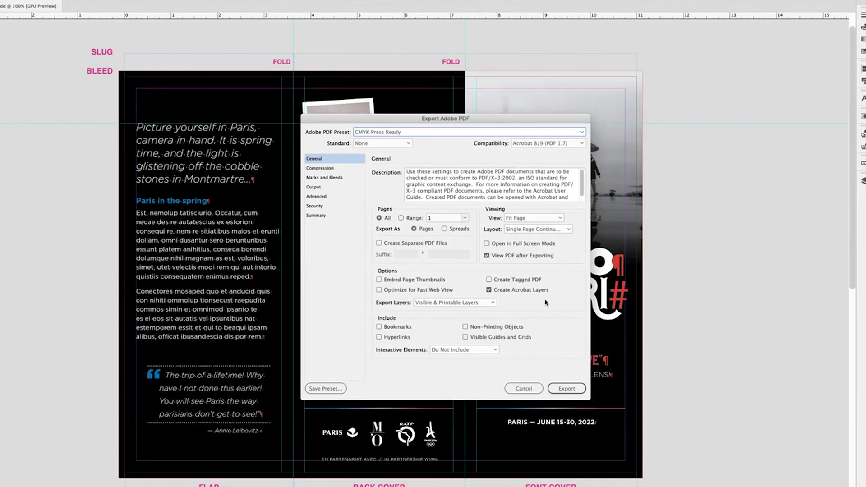
click(331, 169)
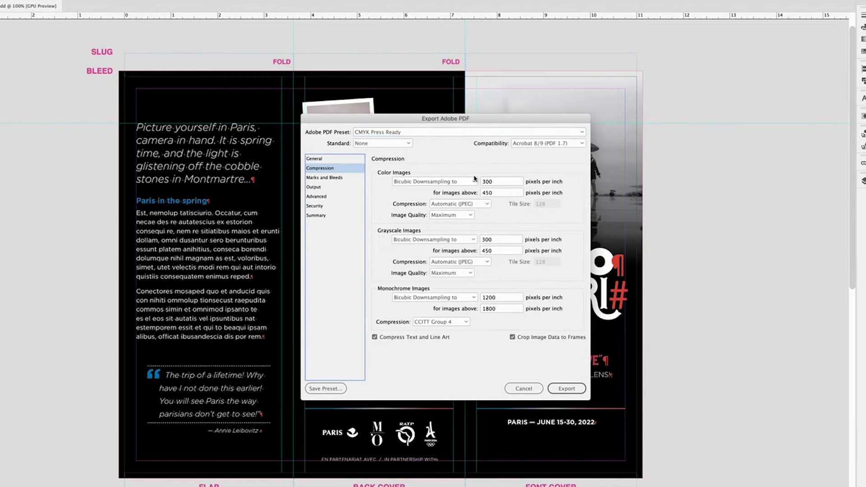
click(328, 178)
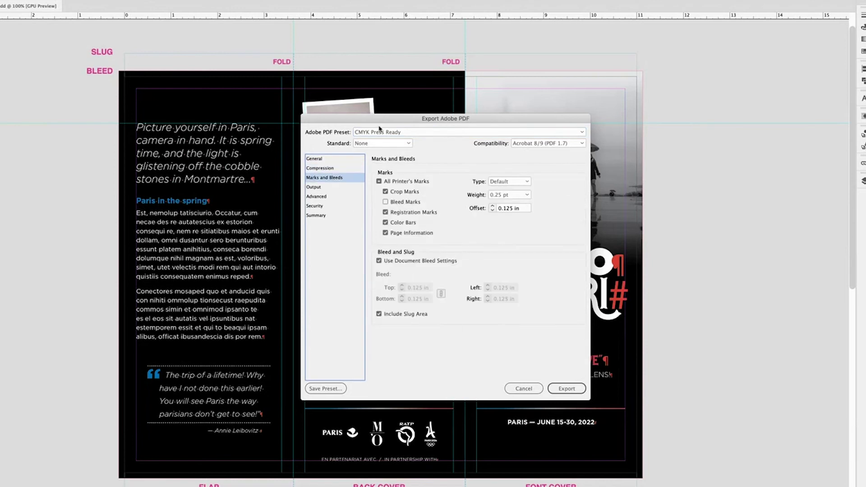
click(517, 392)
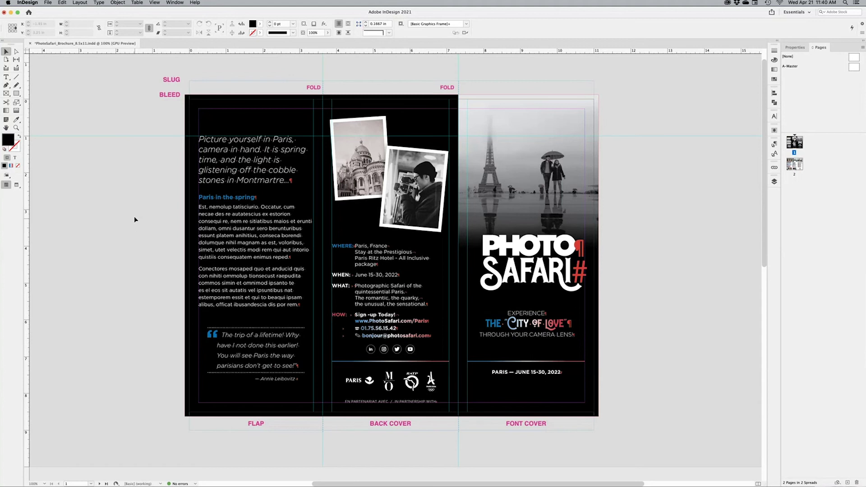
- Open the Package dialog for the brochure and move it aside to reveal the photos
click(48, 4)
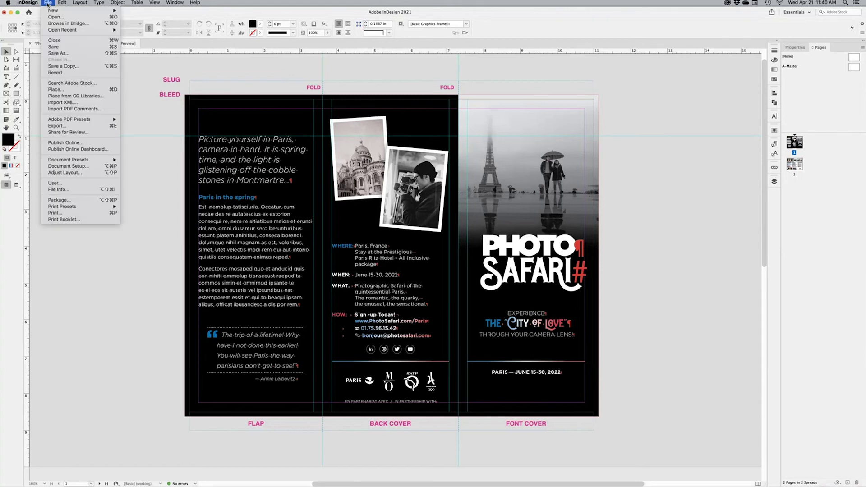
click(63, 201)
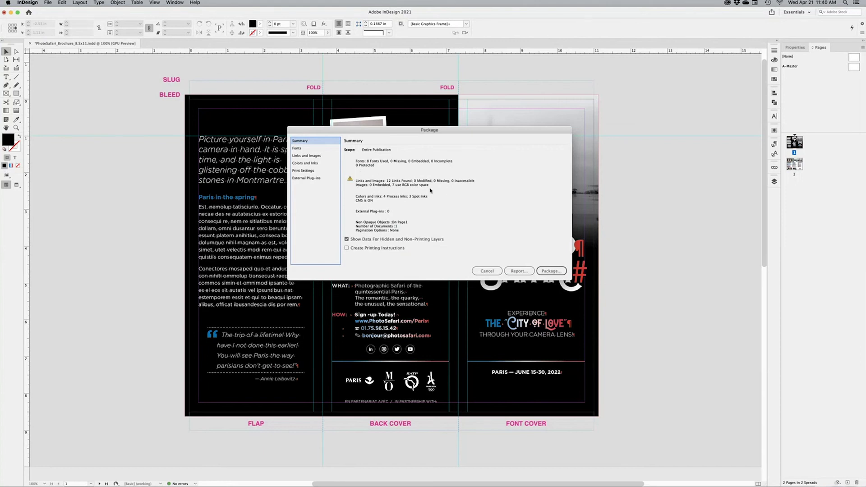
drag(458, 132, 453, 239)
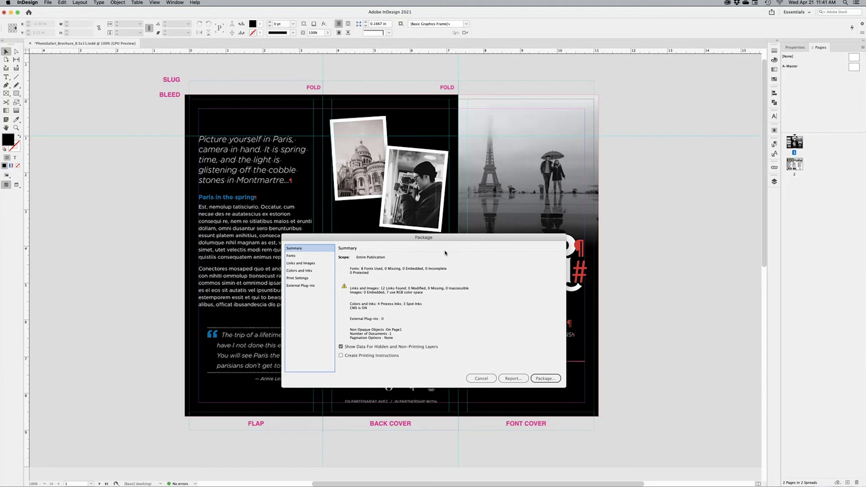
- Inspect the Gotham Ultra and Zapf Dingbats Regular fonts, then view the Links and Images report
click(296, 257)
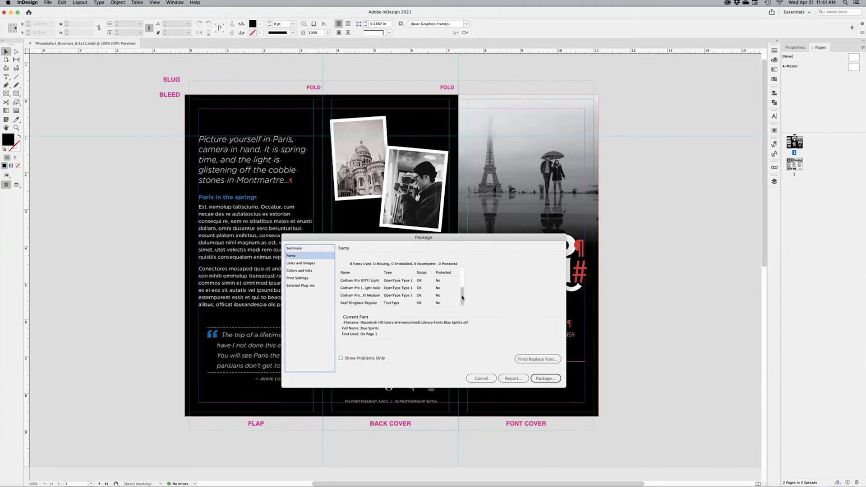
drag(463, 297, 463, 278)
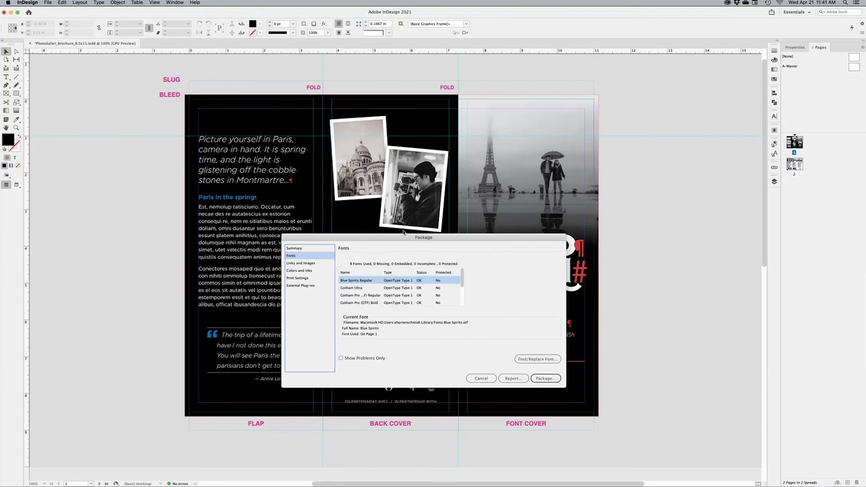
drag(403, 232, 341, 143)
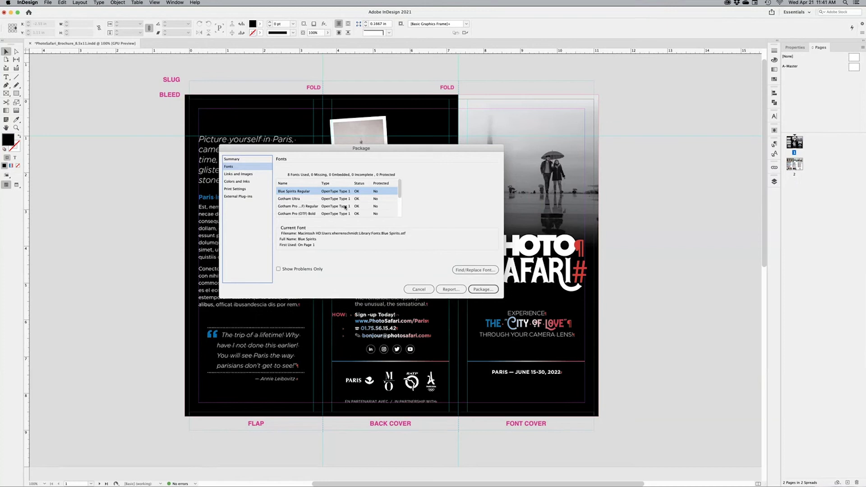
click(300, 199)
drag(399, 194, 374, 223)
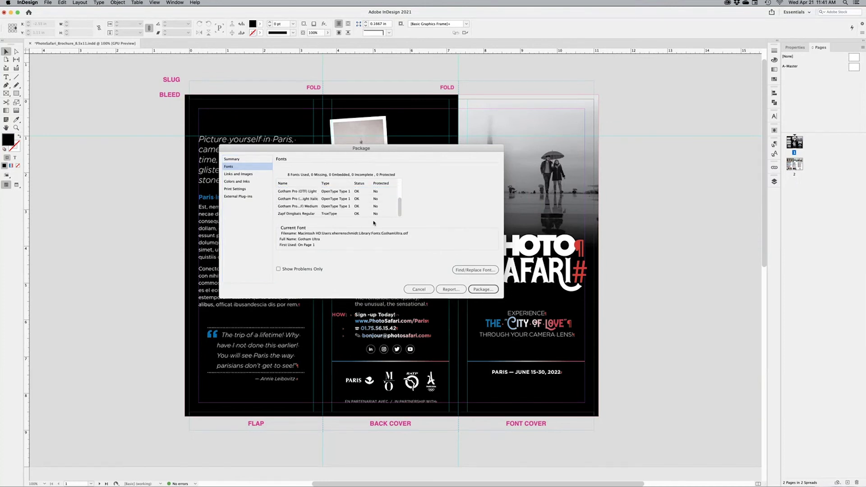
click(297, 215)
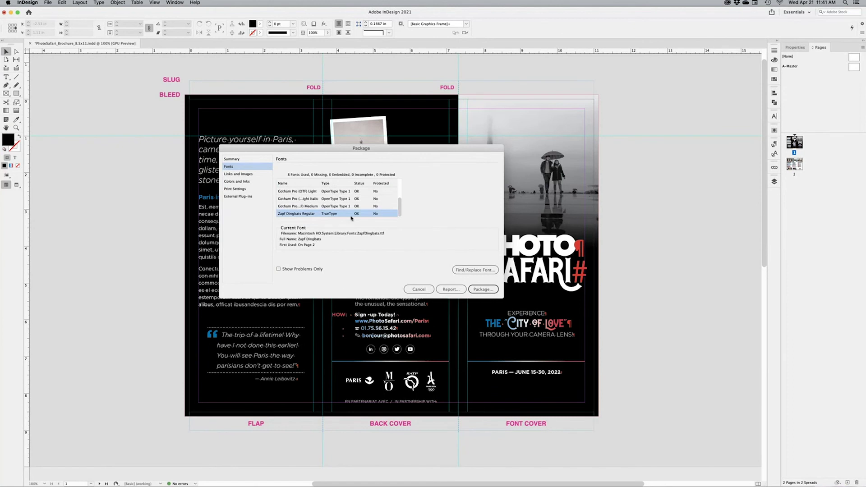
click(243, 175)
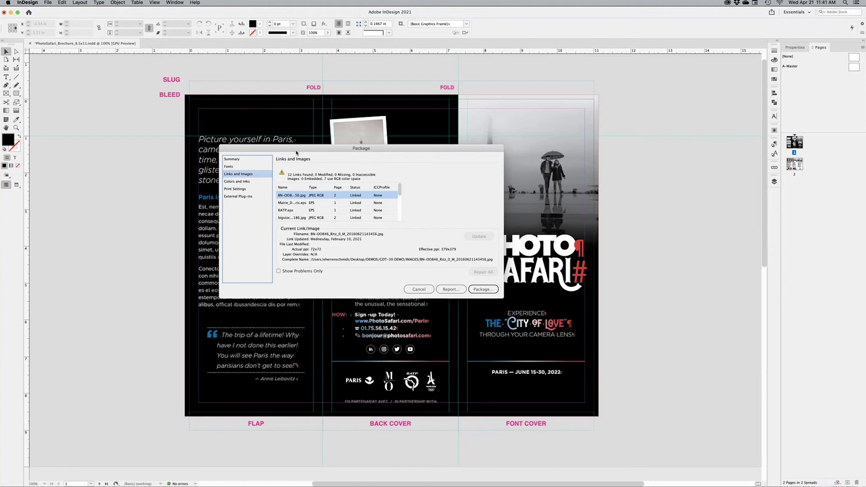
- Check the 4 process and 3 spot inks, print settings and external plug-ins, then start packaging
click(239, 182)
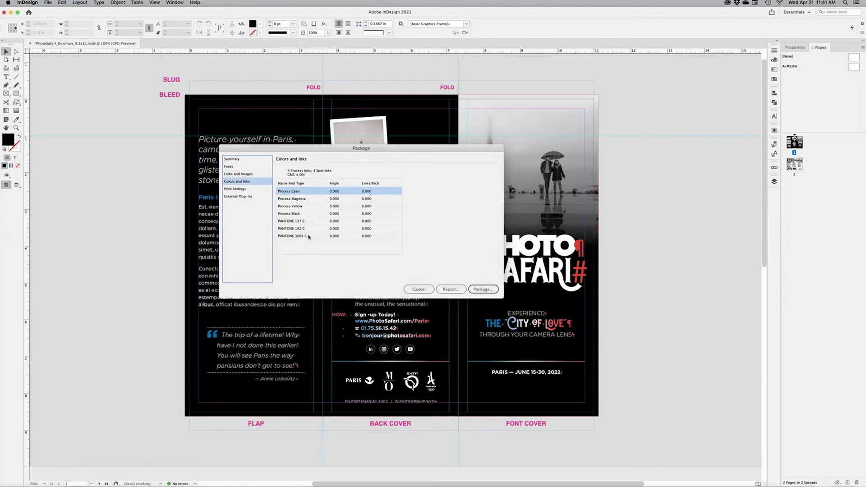
click(239, 189)
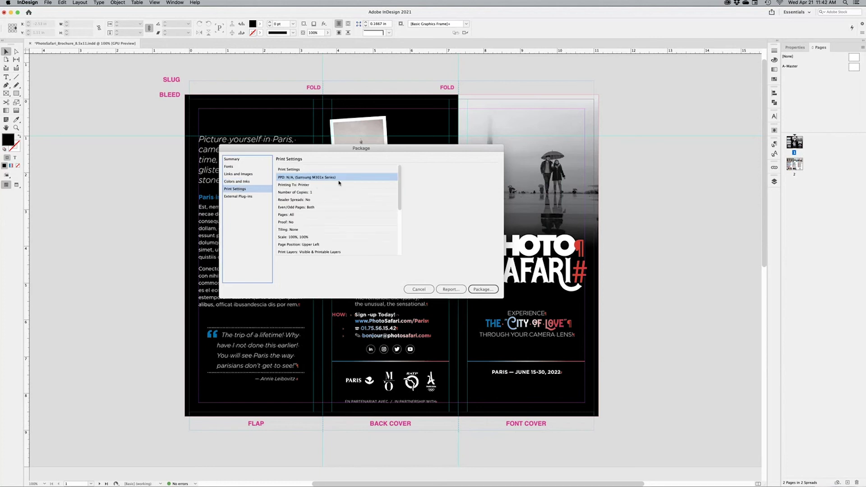
click(246, 197)
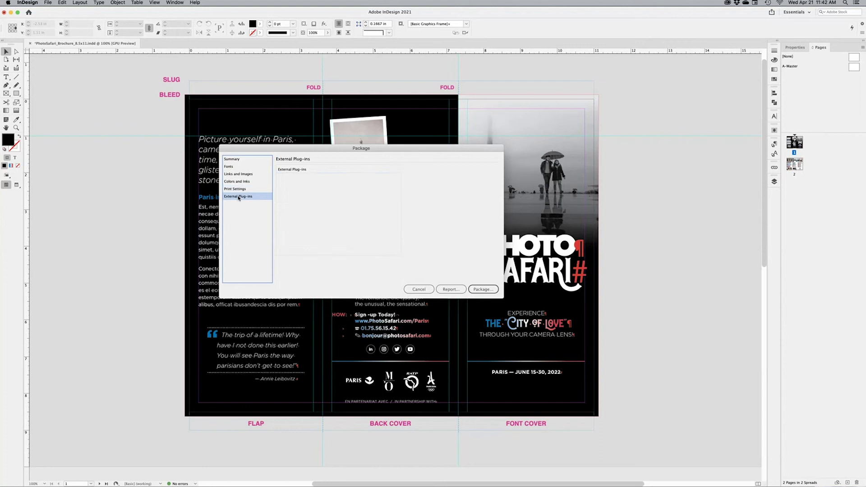
click(239, 160)
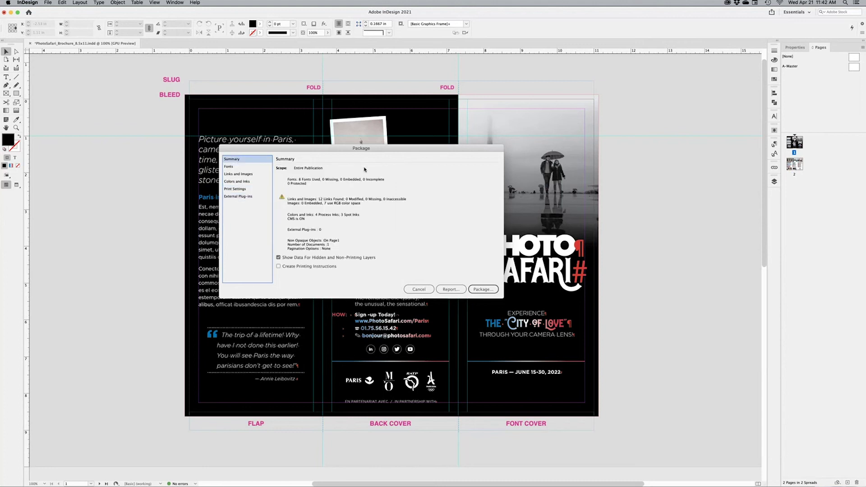
click(481, 290)
click(480, 291)
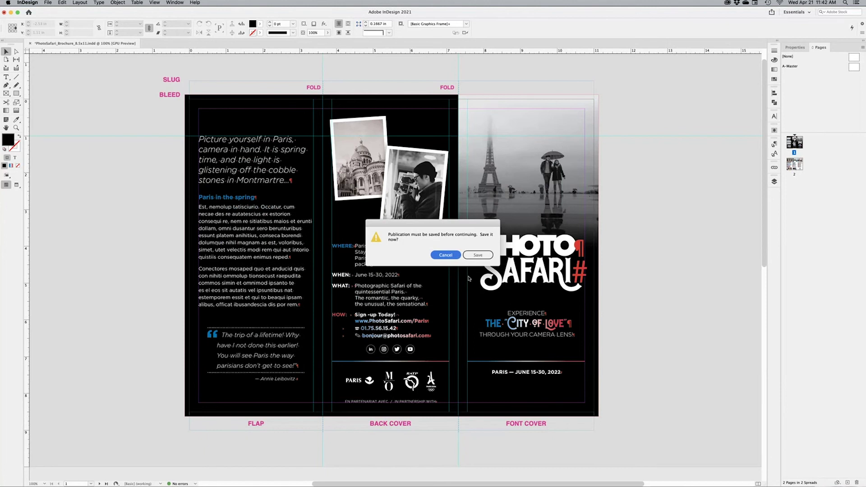
- Save the publication and name the package folder 'PhotoSafari_Brochure_8.5x11 Folder'
click(475, 255)
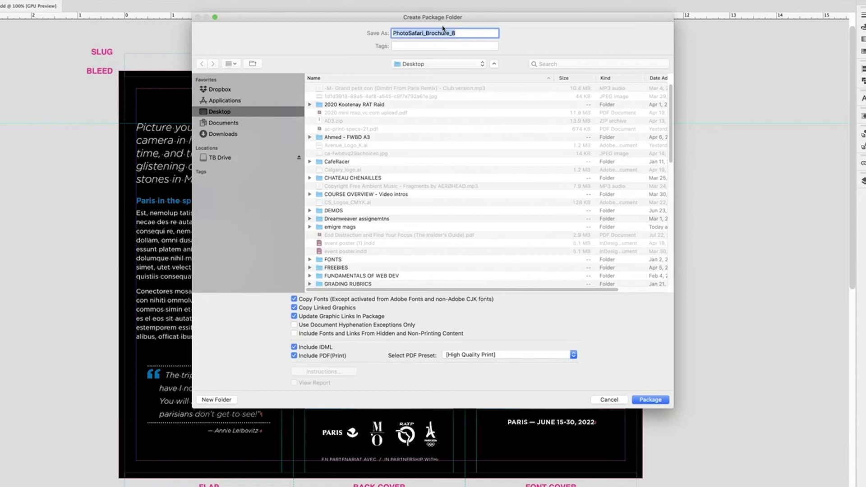
click(464, 33)
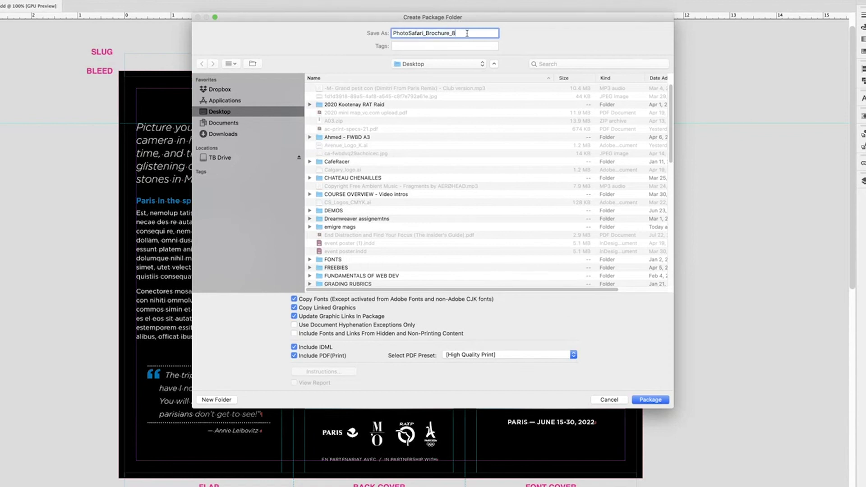
text(.5x11 Folder)
- Include a print PDF using the CMYK Press Ready preset and create the package
click(295, 356)
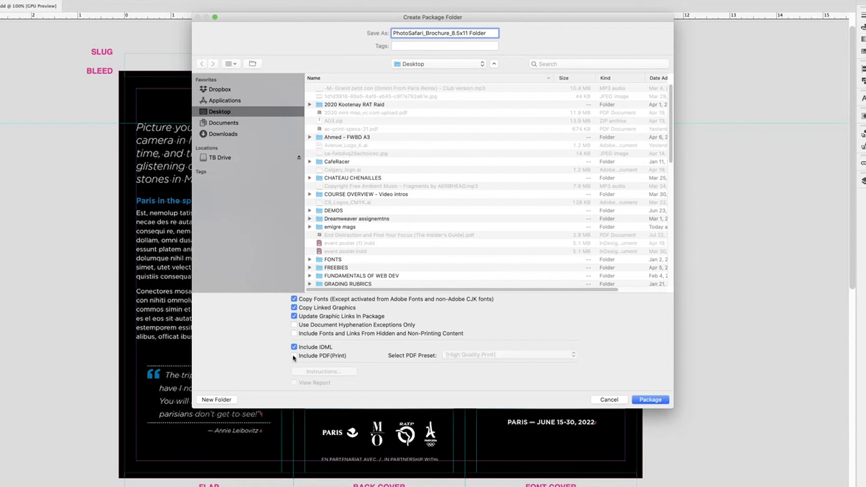
click(295, 356)
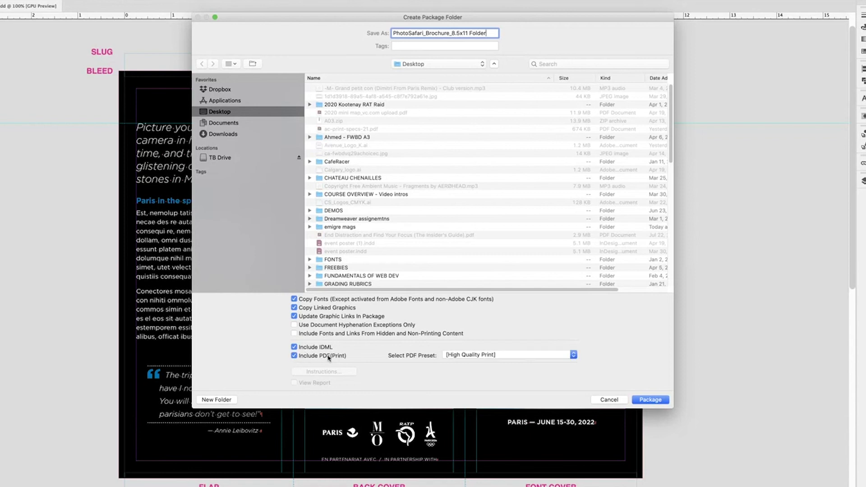
click(482, 356)
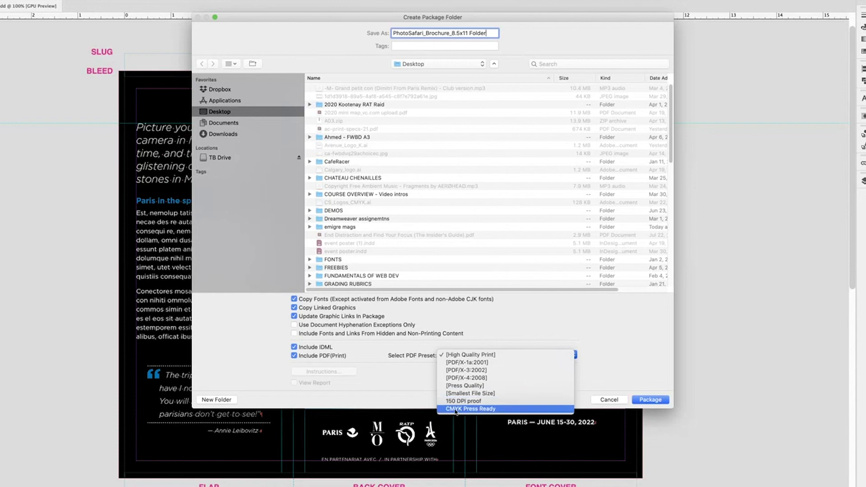
click(486, 410)
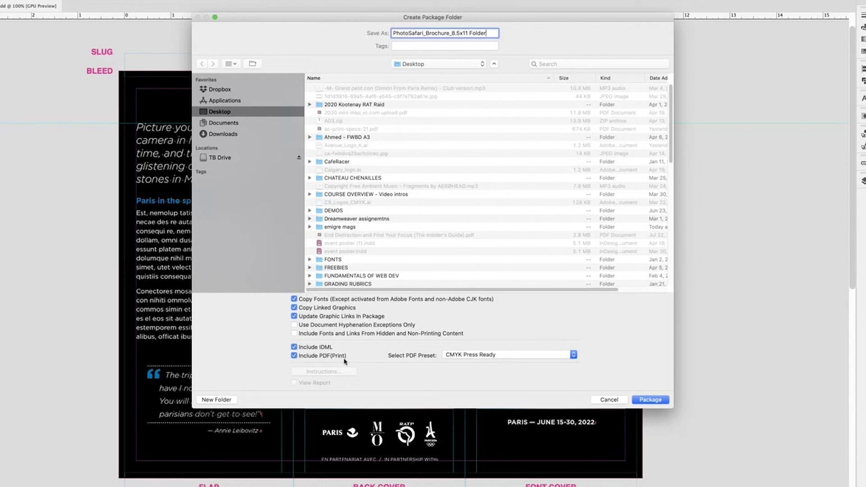
click(649, 400)
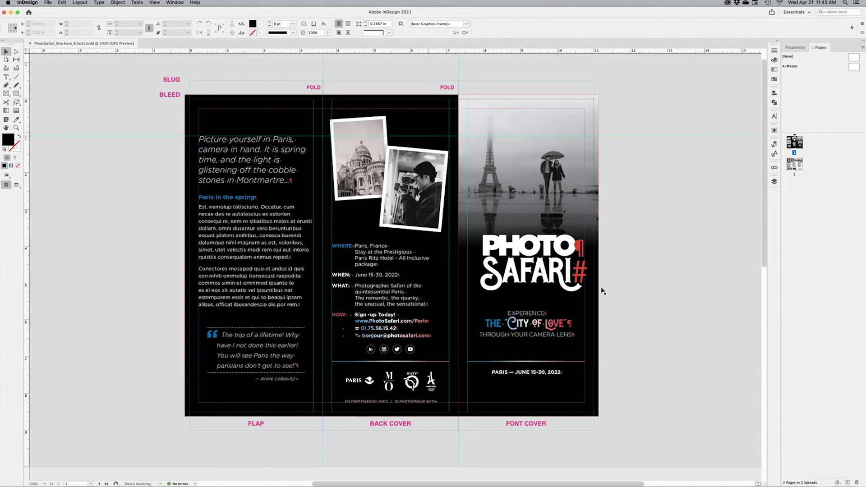
- Hide InDesign and inspect the packaged Document fonts, Blue Spirits.otf and ZapfDingbats.ttf
key(super+h)
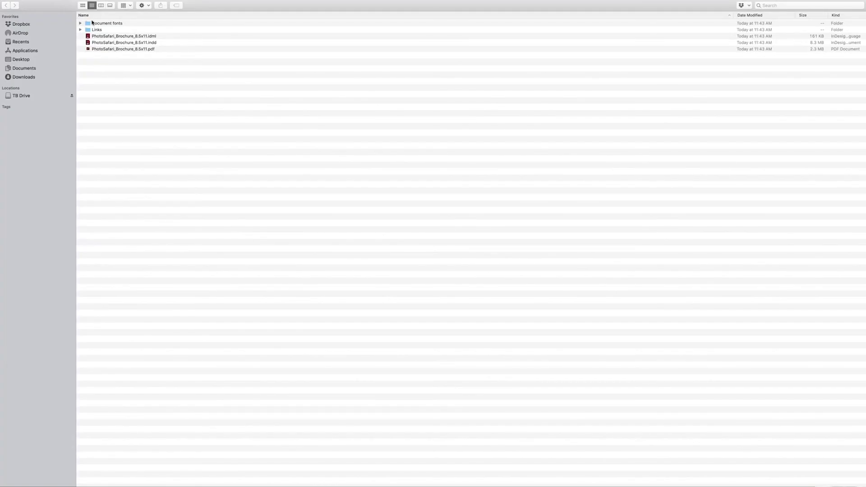
click(80, 23)
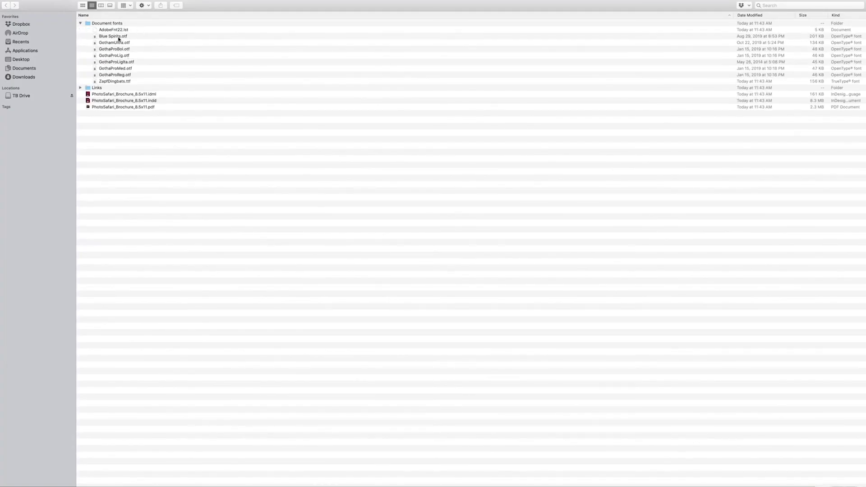
click(119, 38)
click(120, 81)
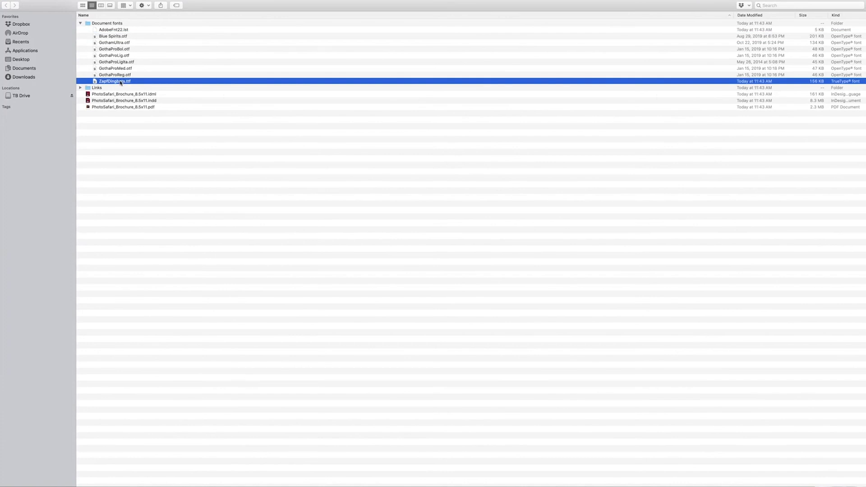
click(81, 23)
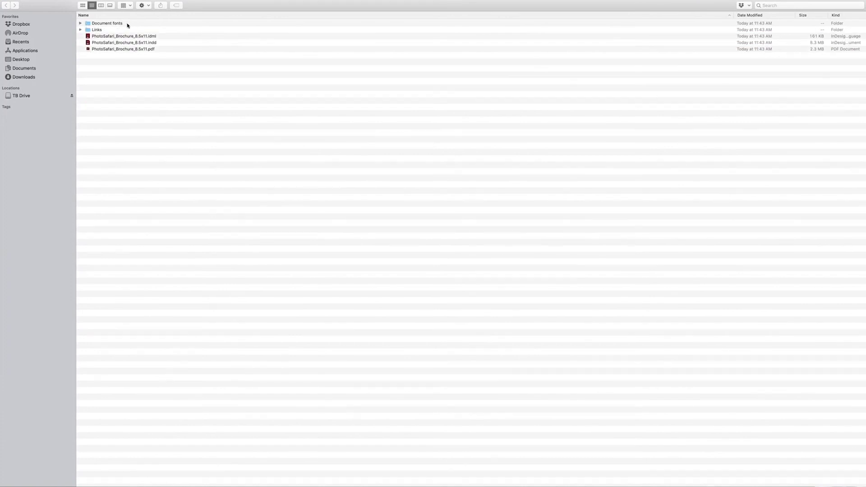
- Preview the linked images in the Links folder, including the chef photo, cannon and two EPS logos
click(81, 30)
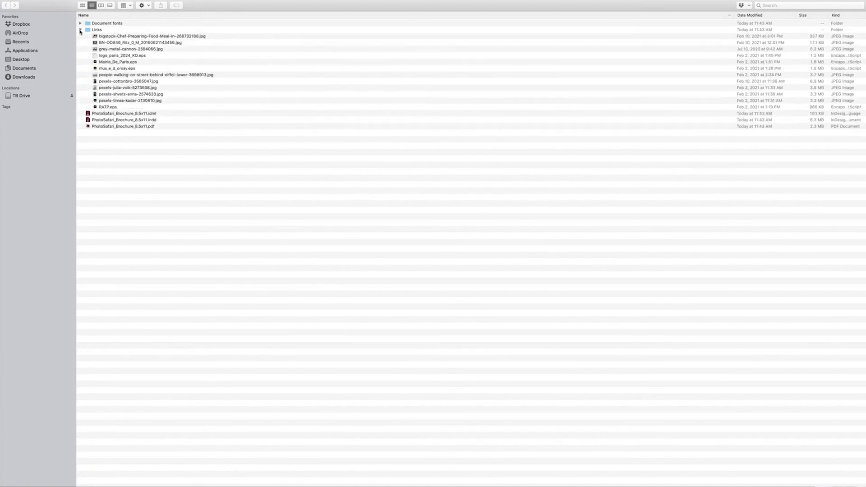
click(131, 38)
key(space)
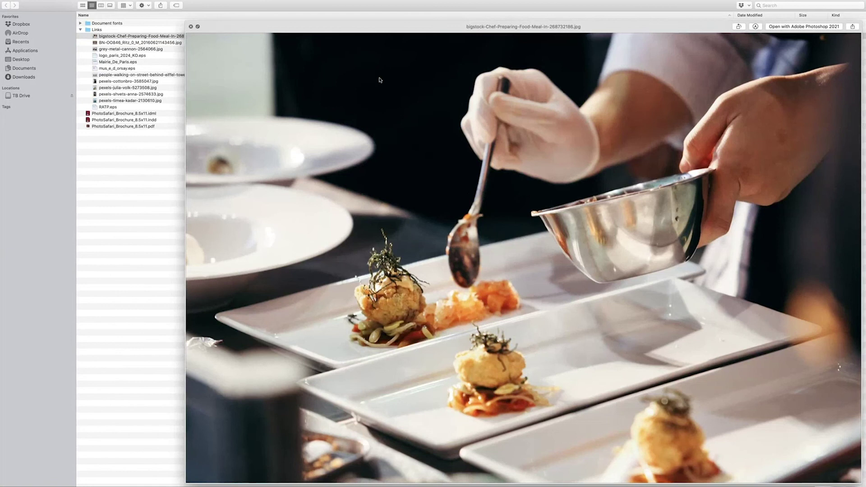
key(Down)
key(Down)
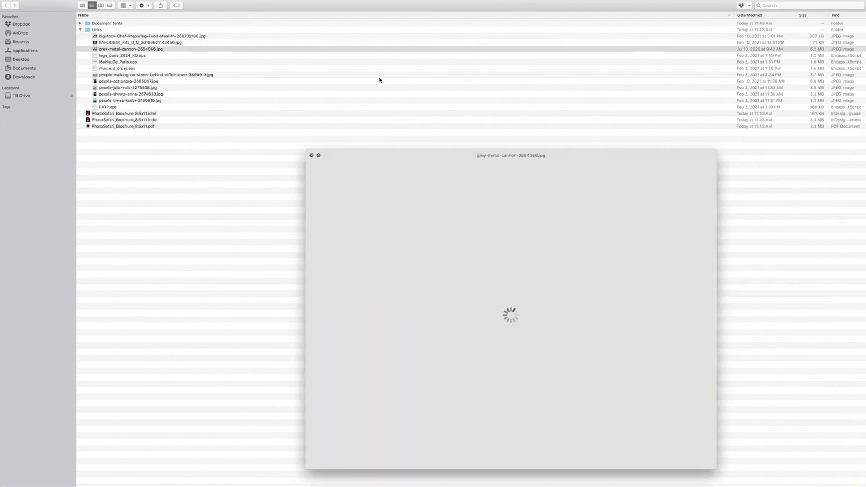
key(Down)
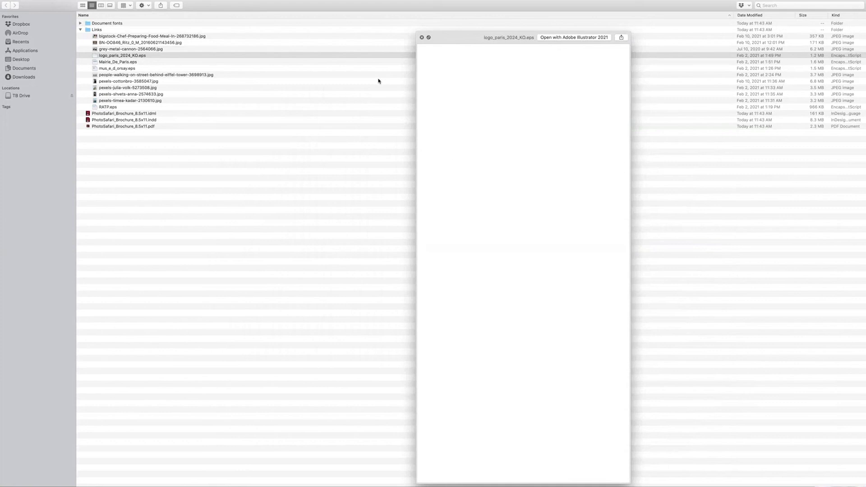
key(Down)
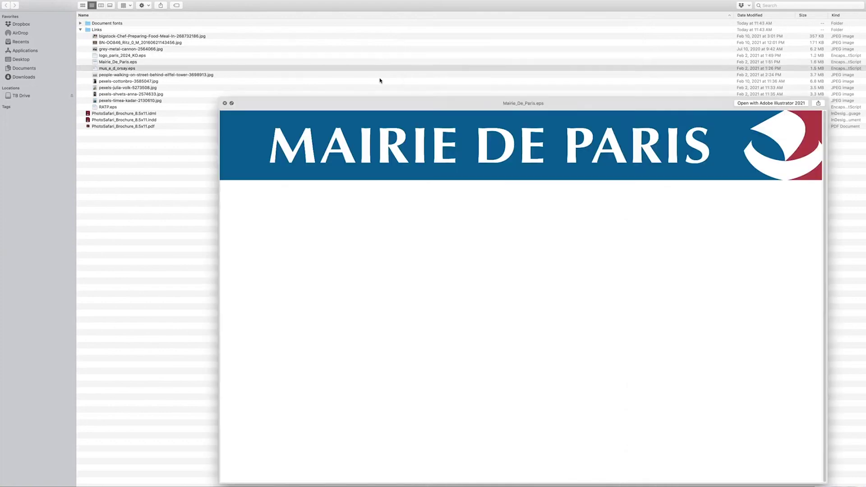
key(Down)
key(Down)
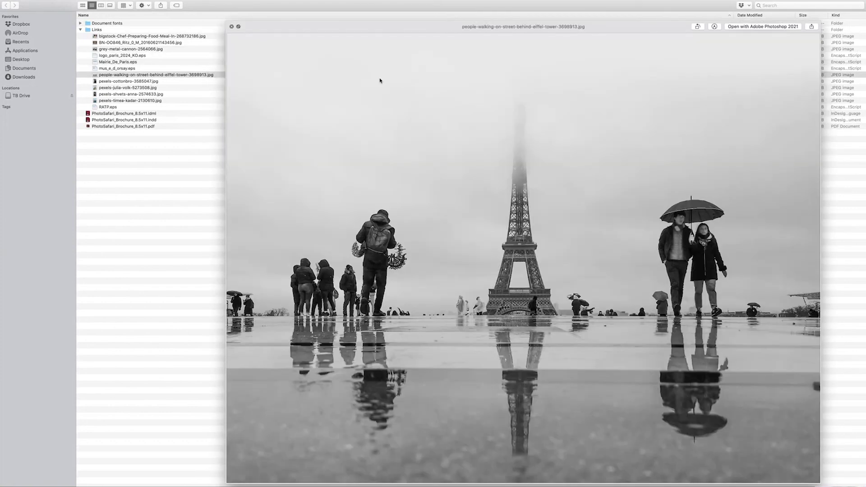
key(space)
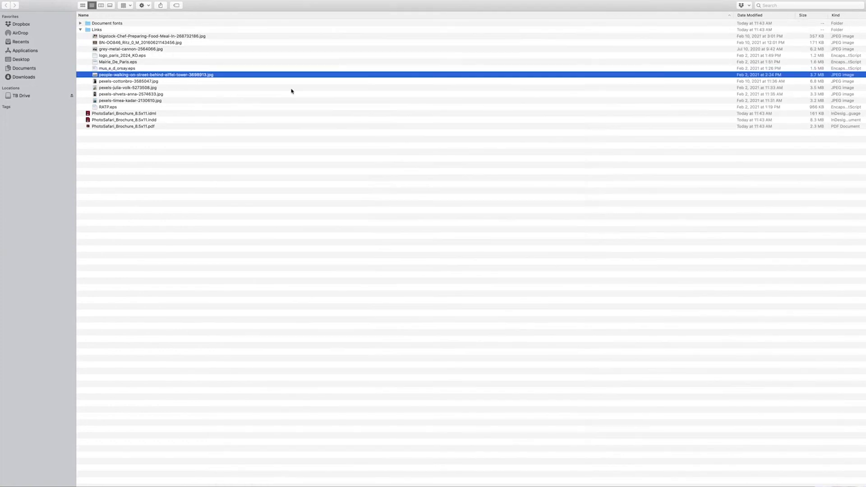
click(80, 30)
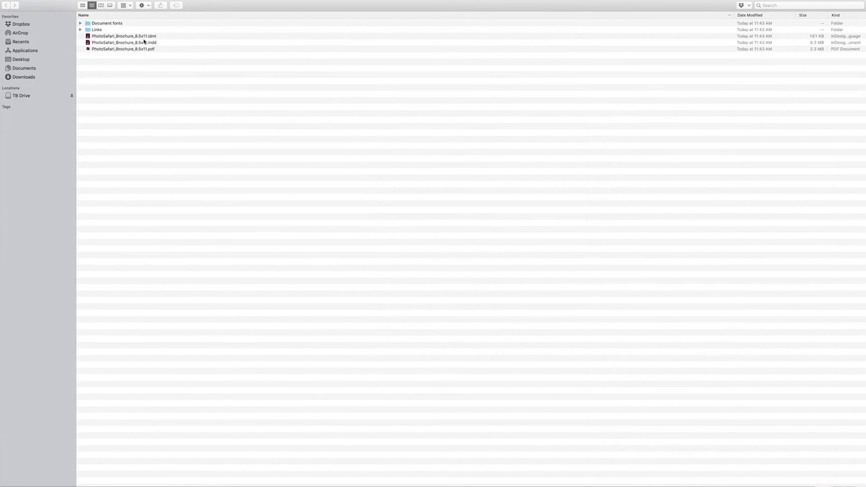
- Open PhotoSafari_Brochure_8.5x11.pdf from the package folder in Acrobat
click(171, 39)
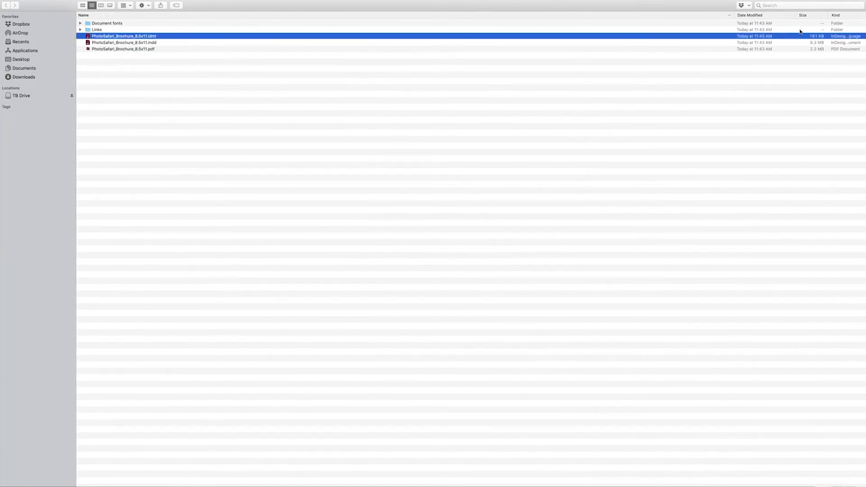
click(171, 45)
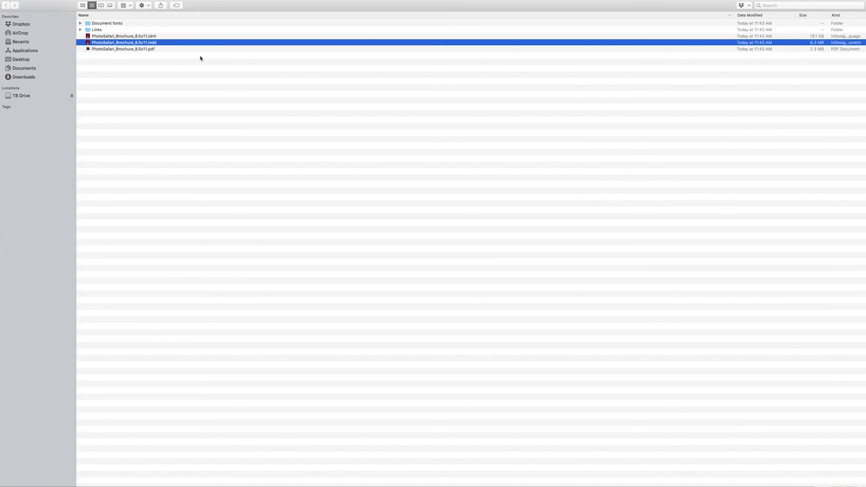
click(159, 51)
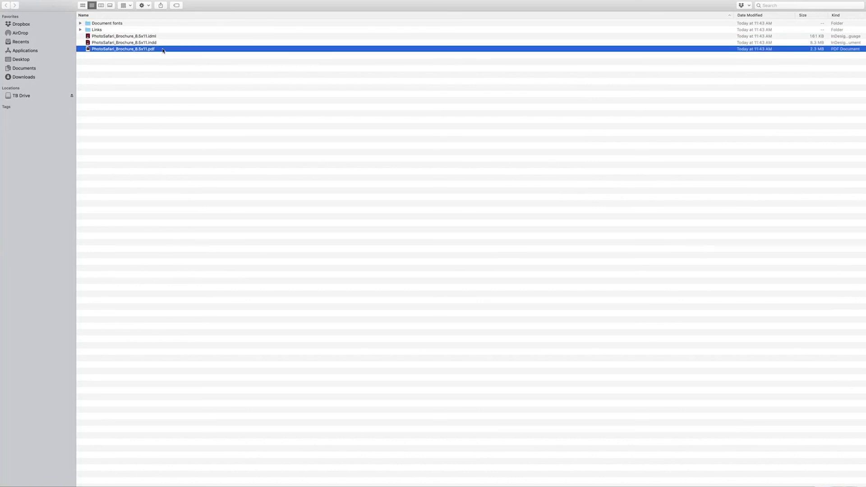
double_click(162, 51)
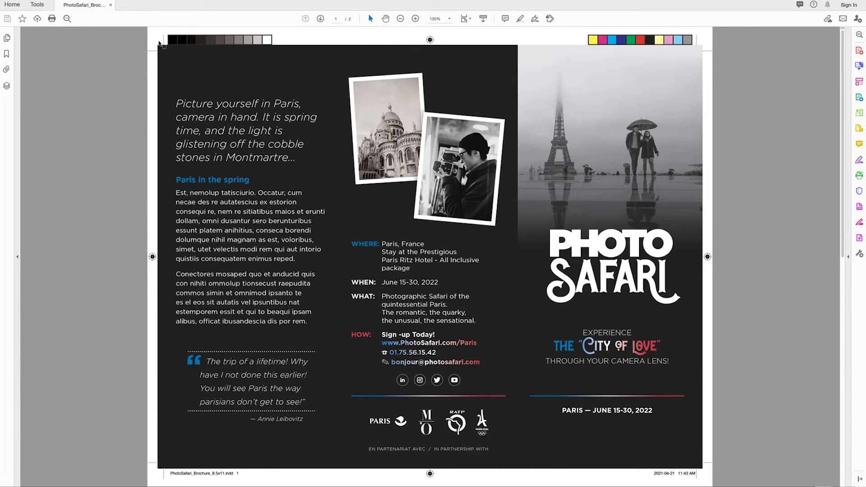
scroll(245, 60, down, 1)
scroll(245, 61, up, 1)
drag(151, 72, 331, 19)
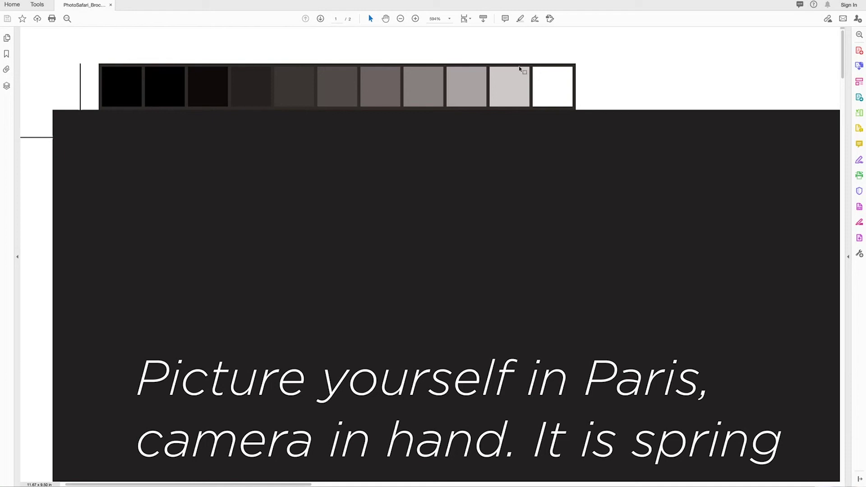
scroll(566, 193, down, 3)
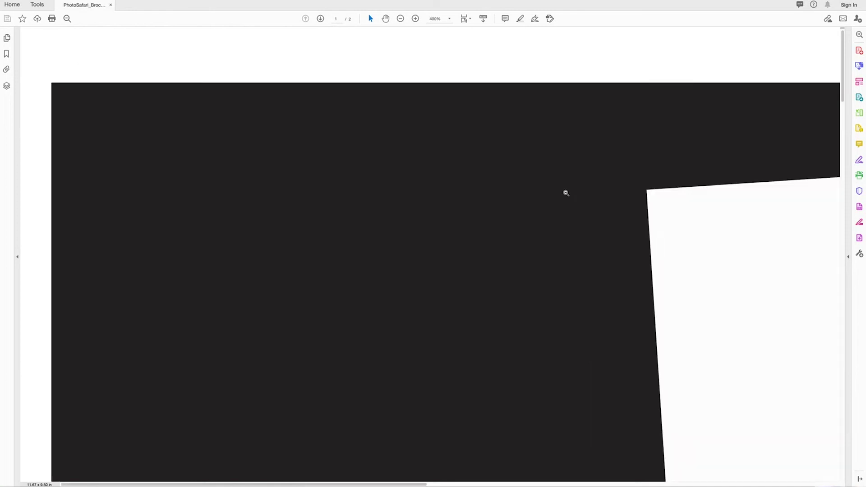
scroll(566, 193, down, 1)
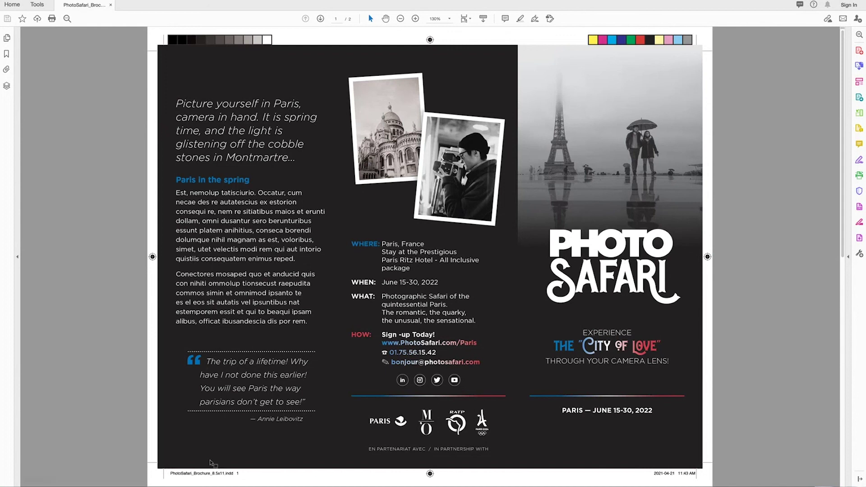
drag(170, 473, 240, 478)
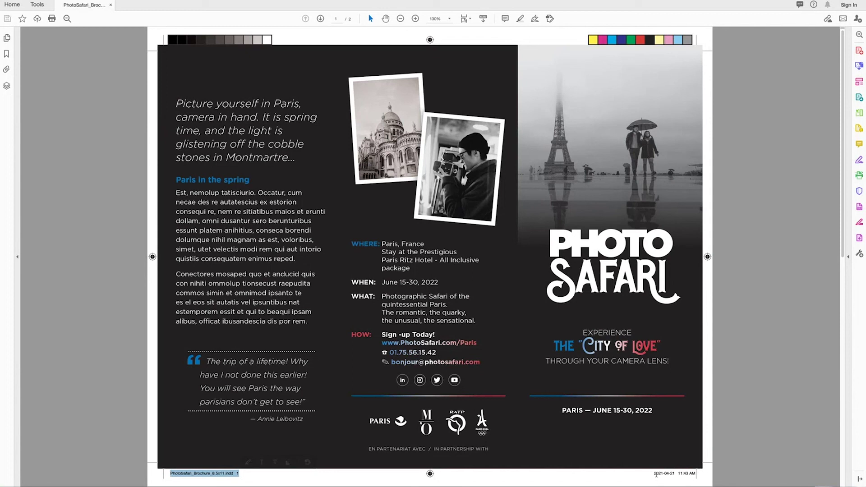
drag(656, 474, 696, 475)
click(765, 404)
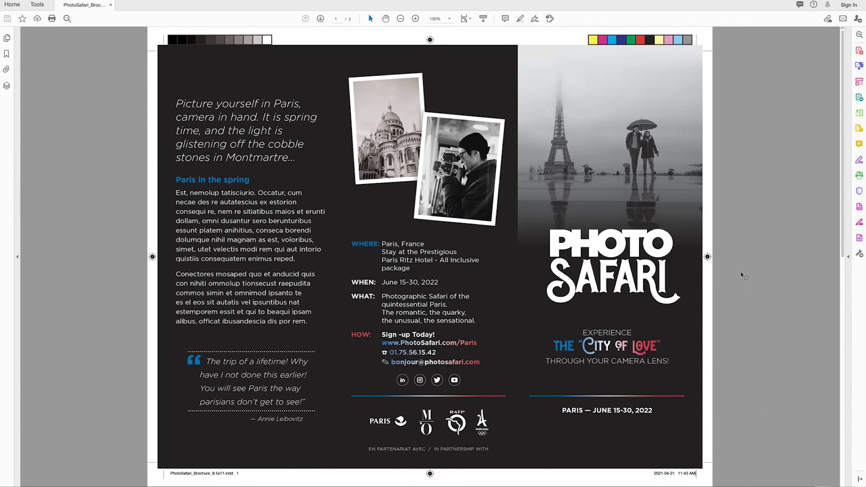
scroll(751, 294, down, 5)
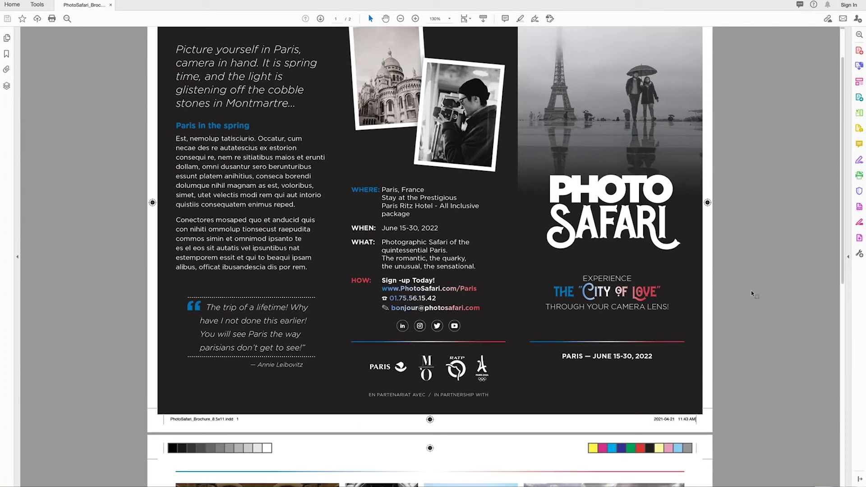
scroll(752, 295, down, 3)
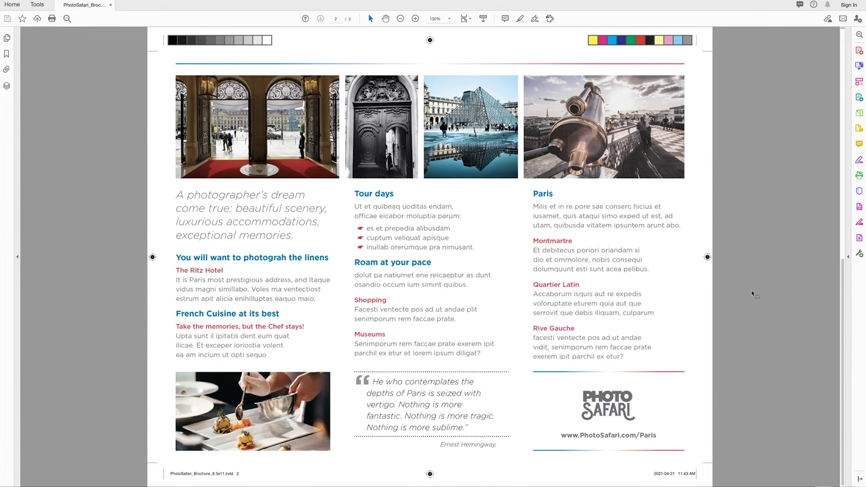
scroll(752, 294, up, 8)
scroll(753, 296, up, 1)
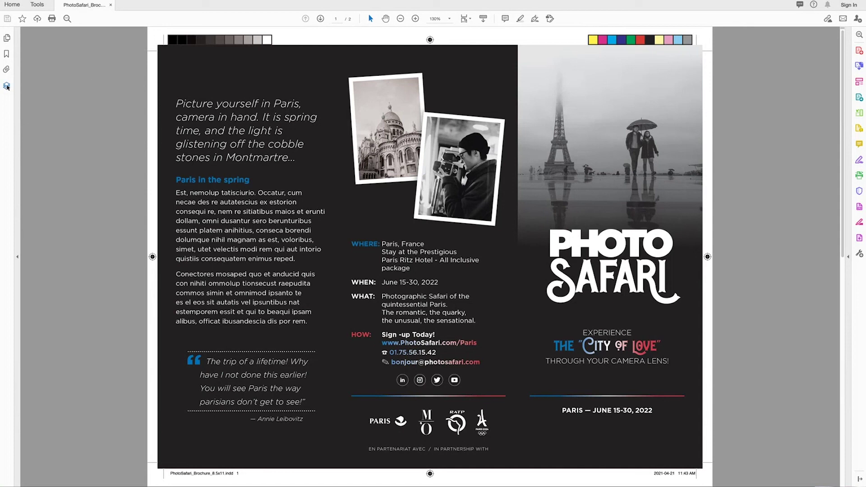
- Show the PDF's layers, expand the document layer and turn on TEMPLATE's fold and panel labels
click(7, 87)
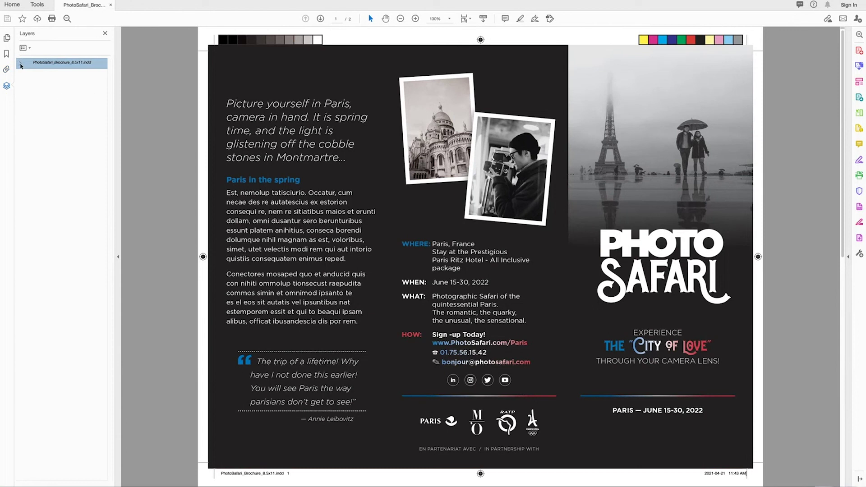
click(20, 64)
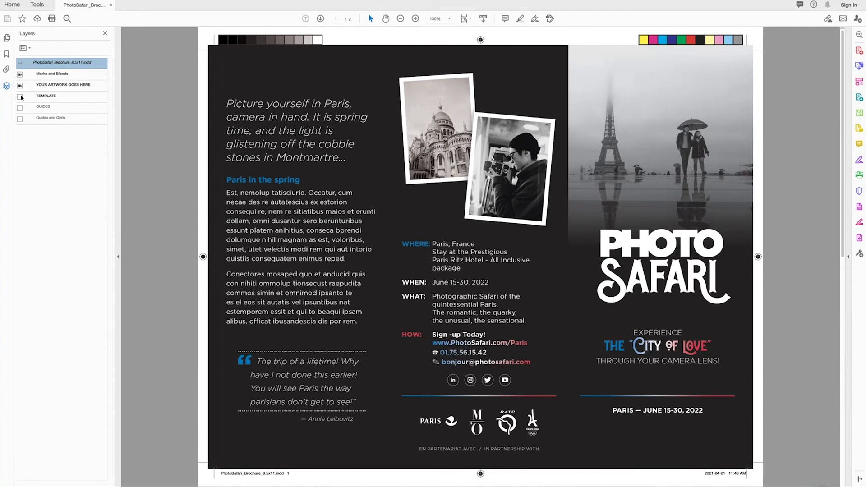
click(19, 97)
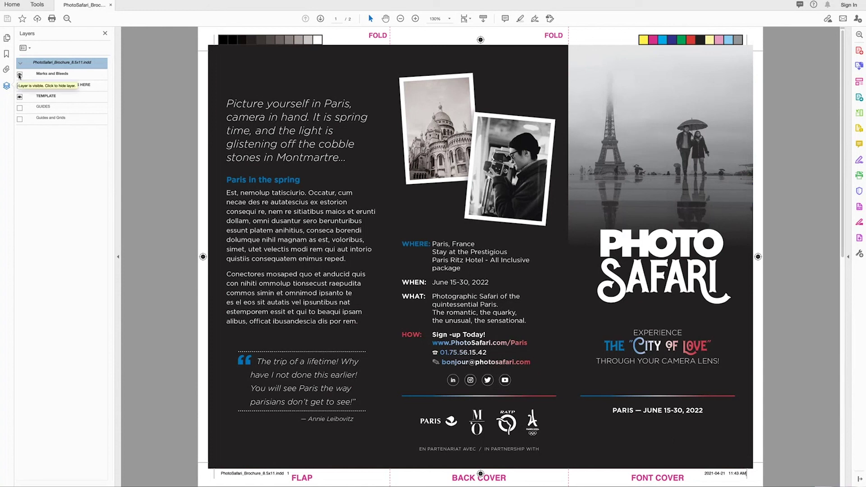
- Toggle Marks and Bleeds and TEMPLATE visibility to compare, leaving both layers visible
click(19, 75)
click(19, 74)
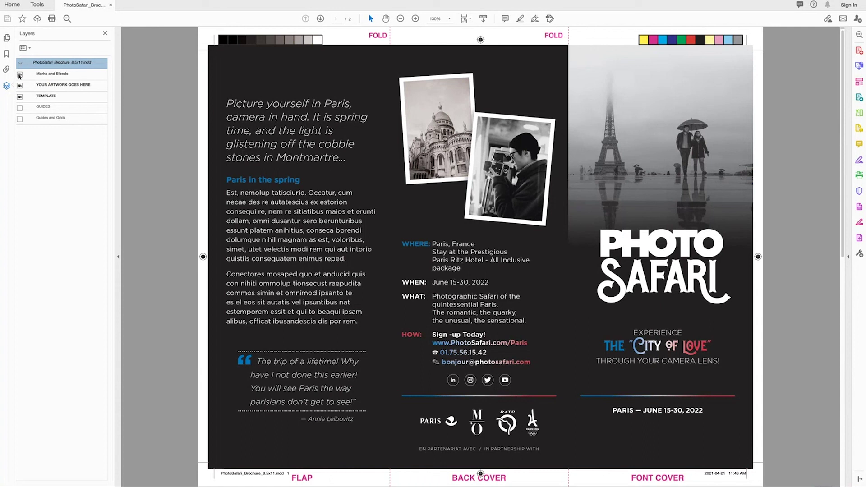
click(20, 75)
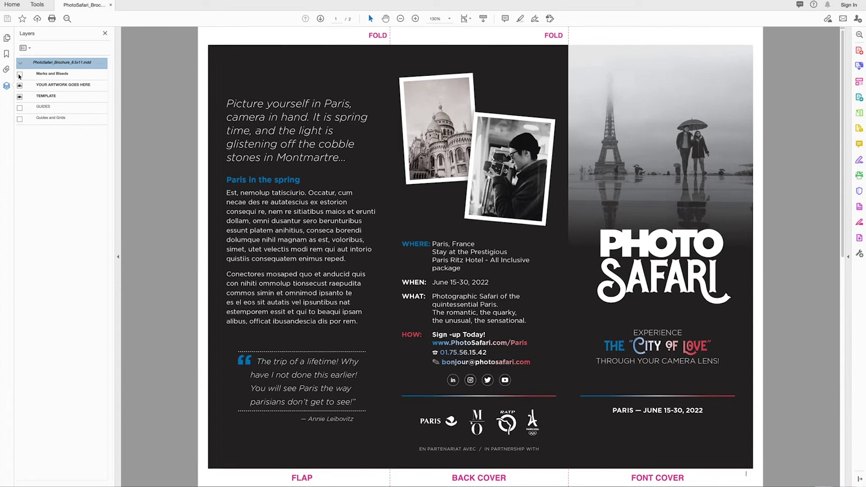
click(19, 75)
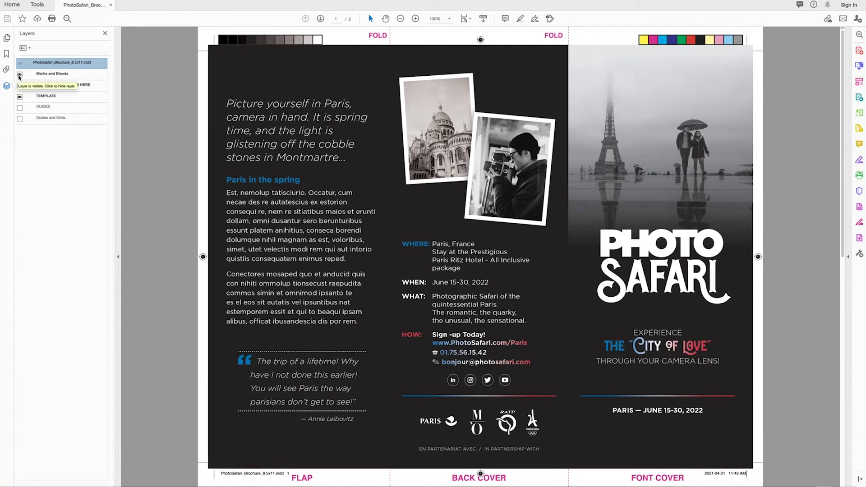
click(20, 74)
click(20, 75)
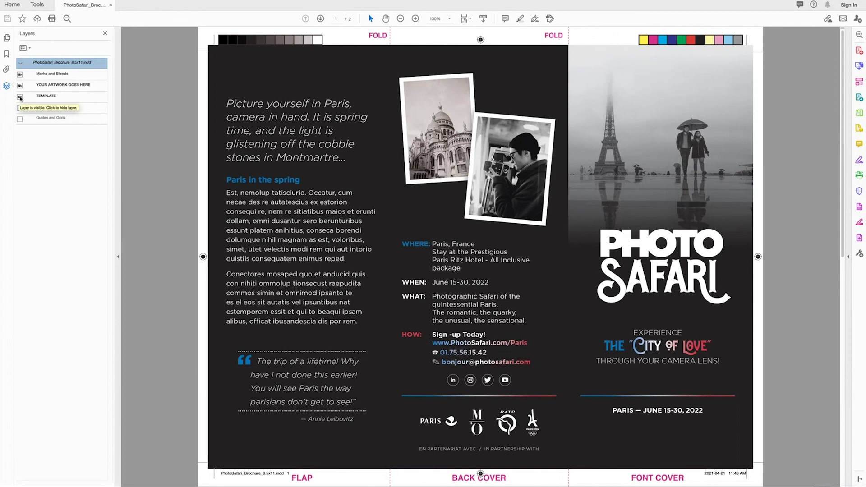
click(20, 97)
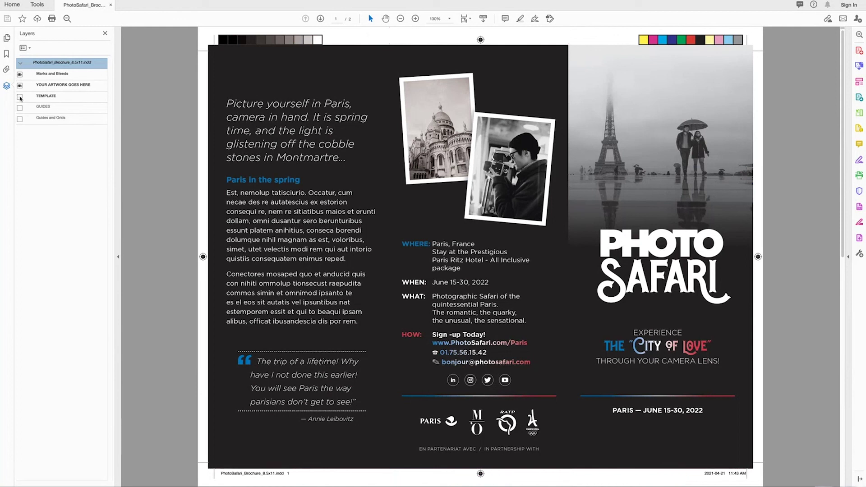
click(20, 97)
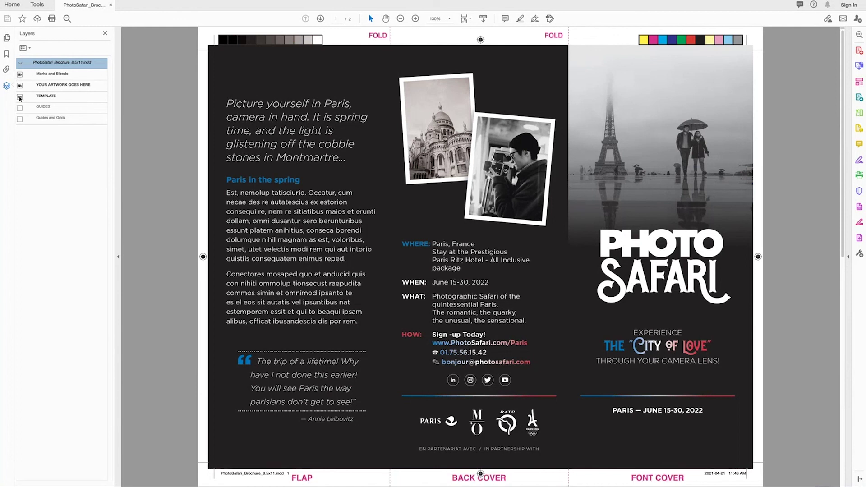
click(19, 97)
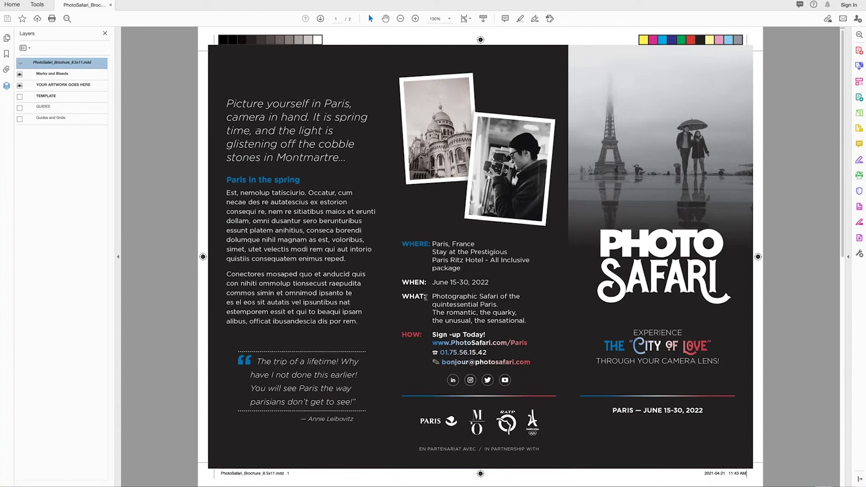
click(19, 97)
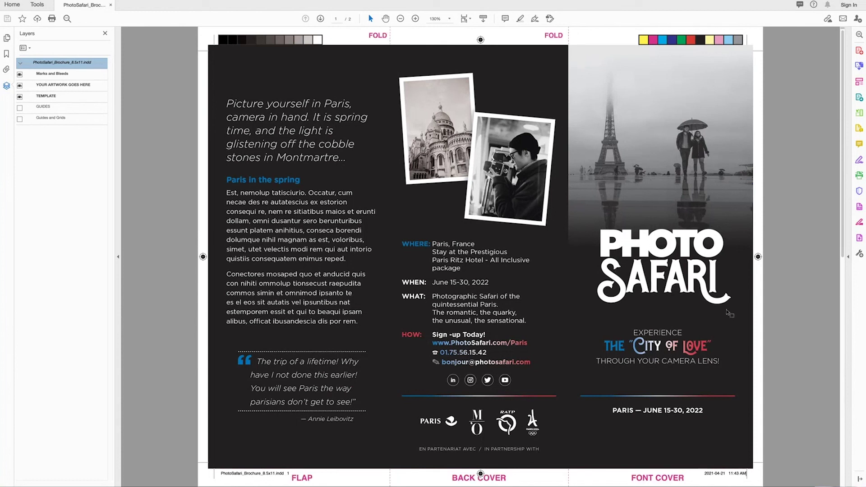
- Scroll to the inside spread on page 2 and bring up the Print Production tools
scroll(782, 338, down, 1)
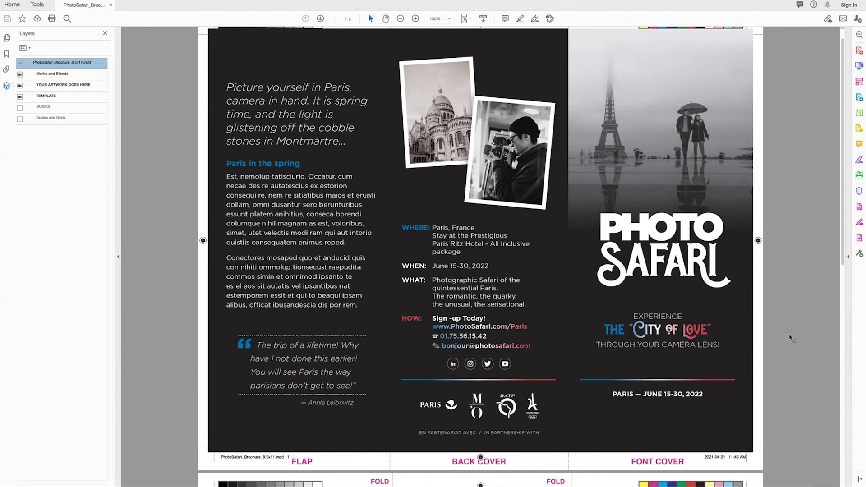
scroll(785, 338, down, 8)
scroll(789, 337, down, 5)
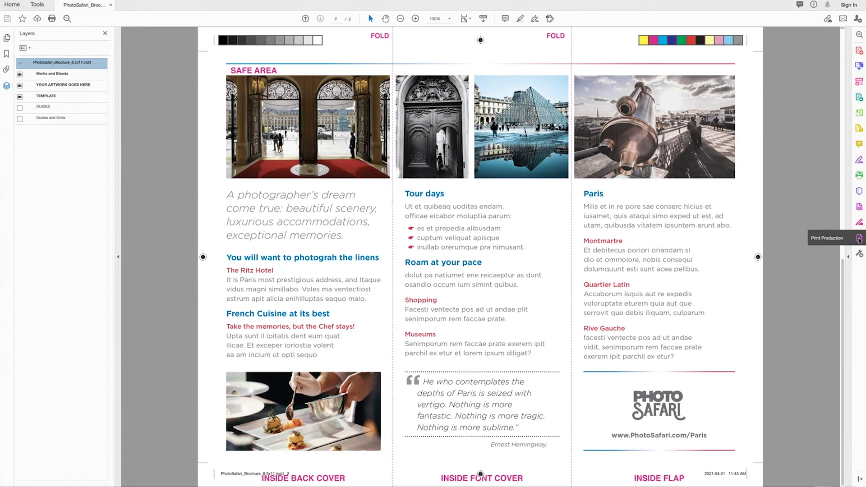
click(859, 239)
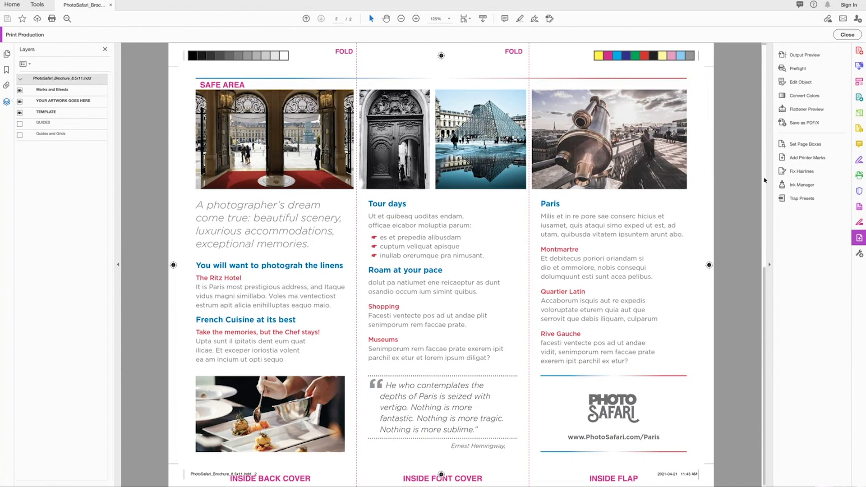
- Check the document's inks in Ink Manager, then run and close Preflight on the outside spread
click(803, 186)
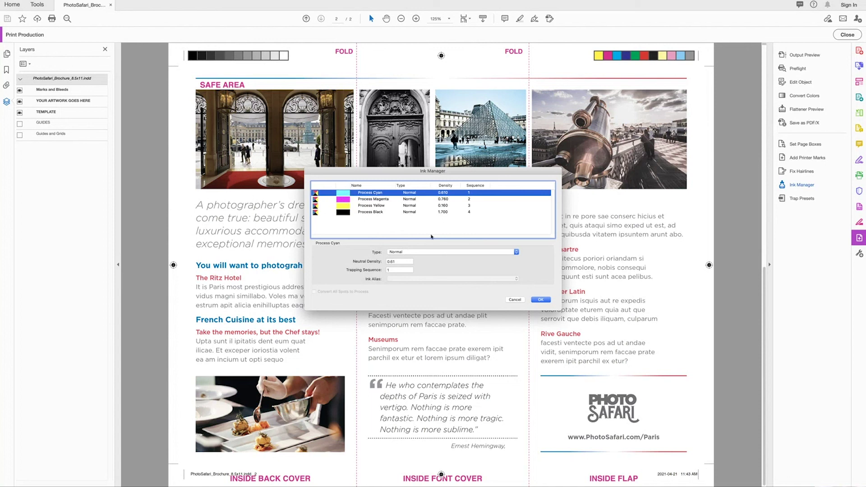
click(540, 300)
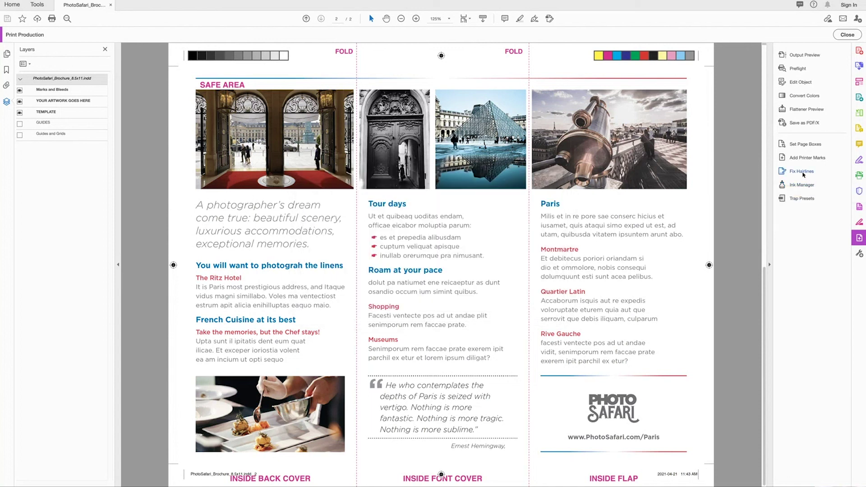
scroll(641, 162, up, 10)
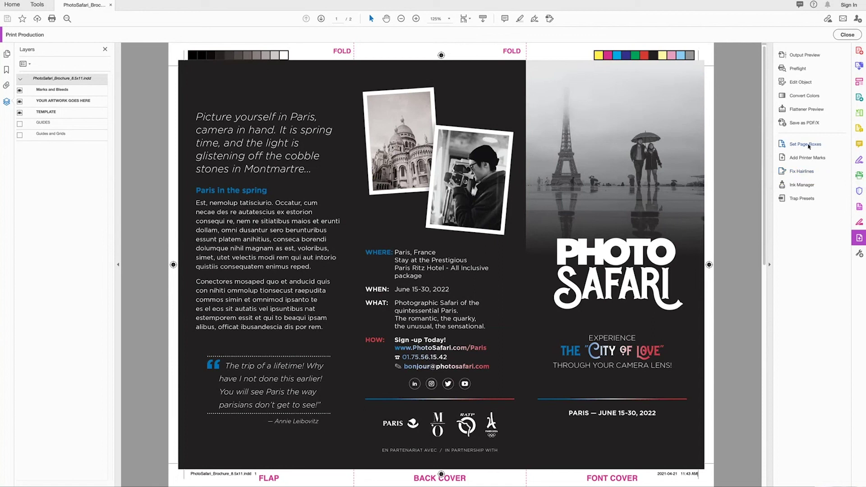
click(799, 69)
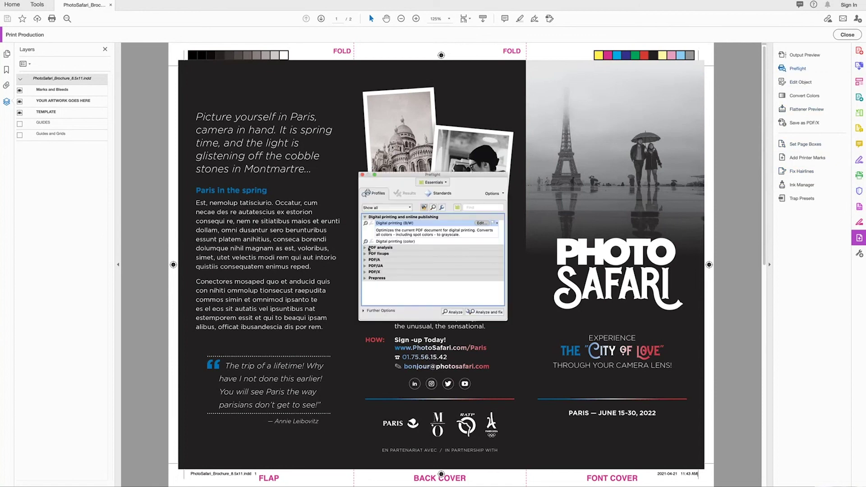
click(362, 175)
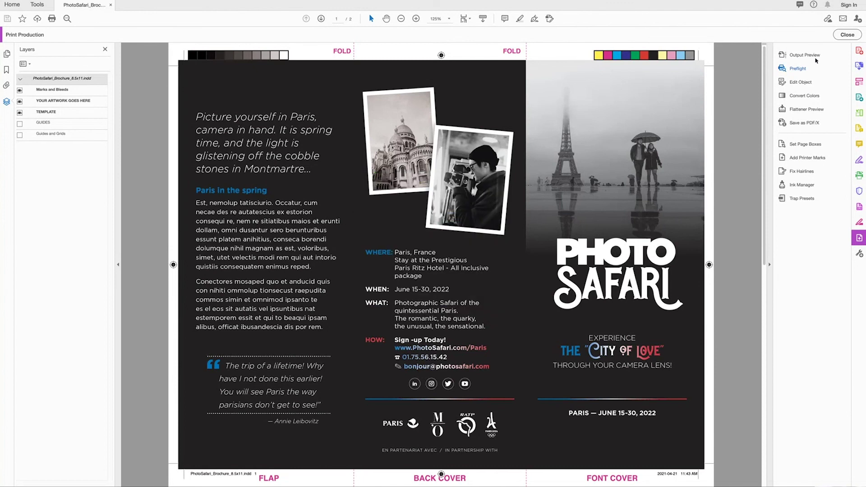
- Show Output Preview with Total Area Coverage warnings on and the limit set to 280%
click(804, 56)
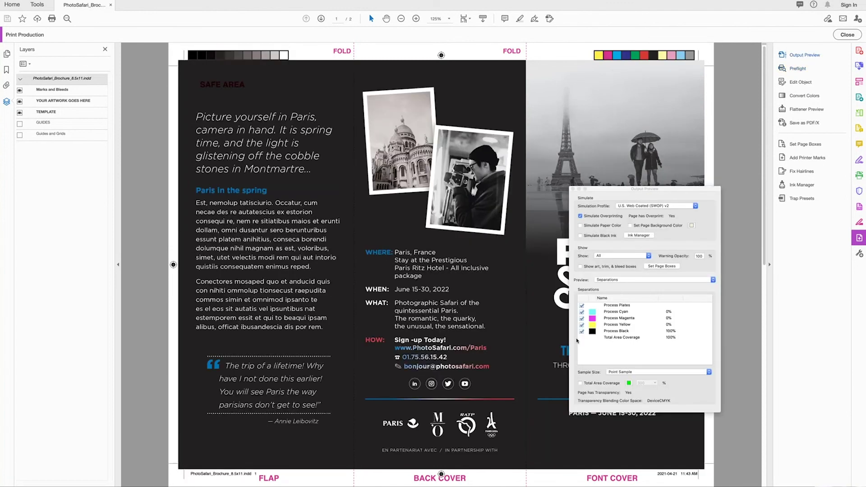
drag(629, 190, 423, 62)
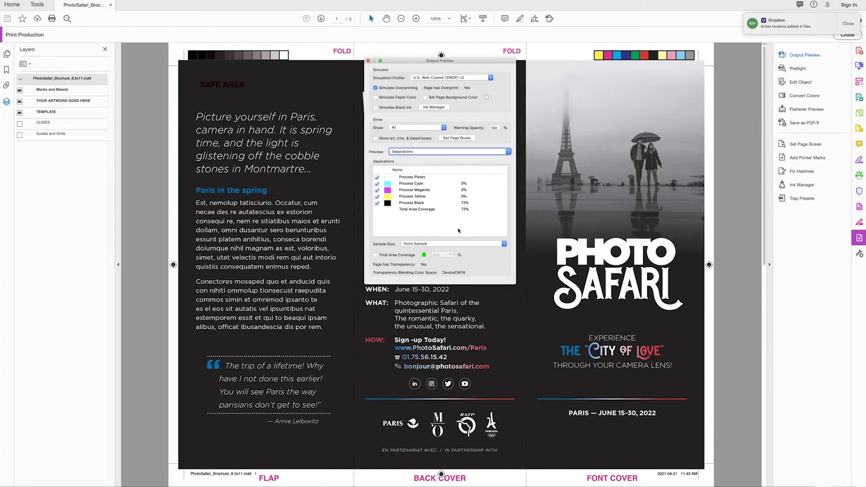
click(375, 256)
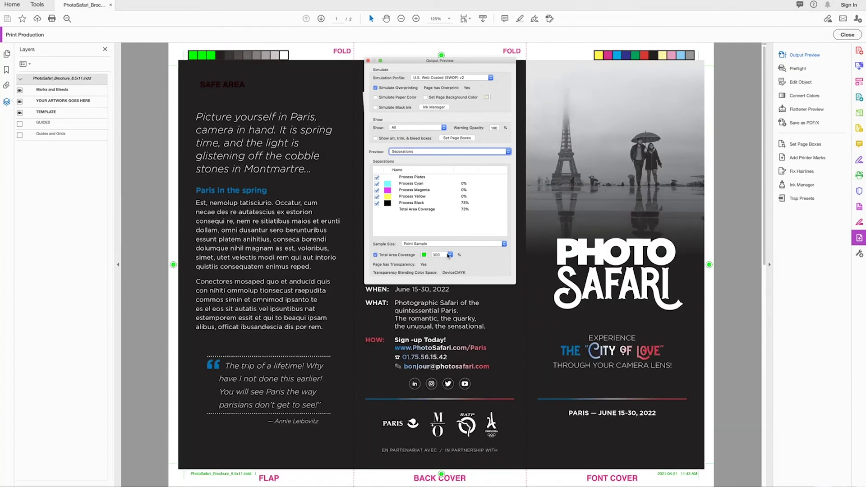
click(450, 255)
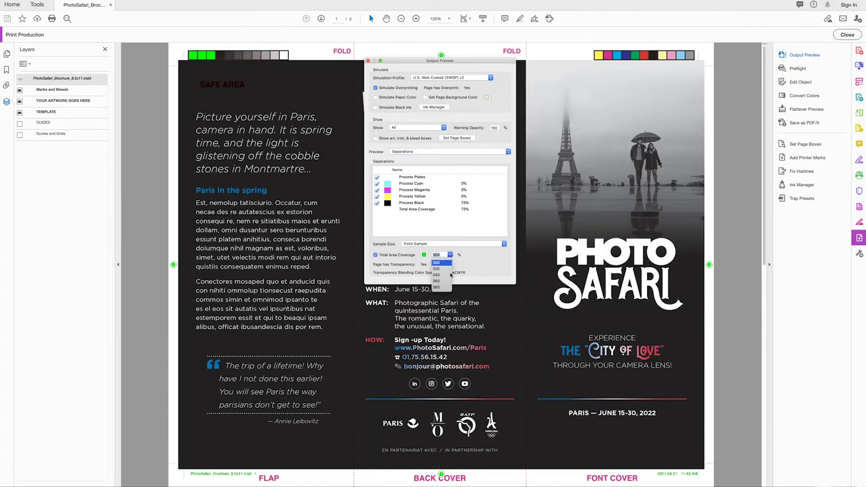
scroll(440, 273, up, 1)
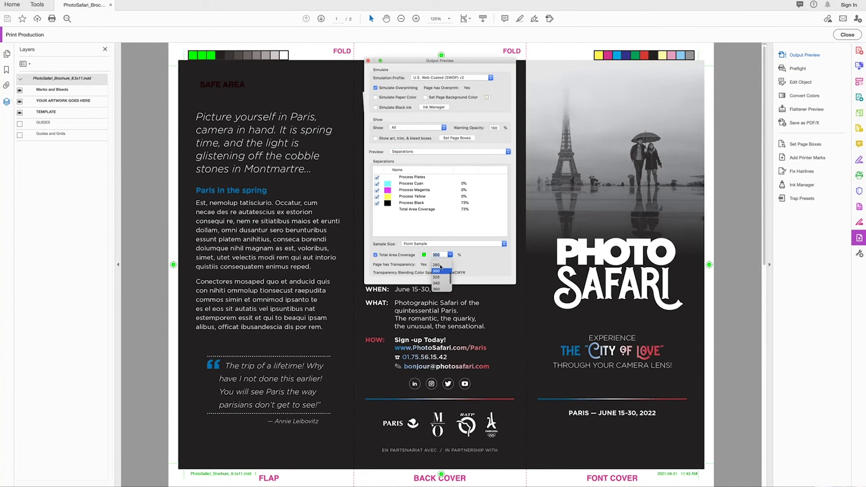
click(441, 265)
- Review both brochure pages for areas flagged green above 280% ink coverage
drag(453, 62, 293, 187)
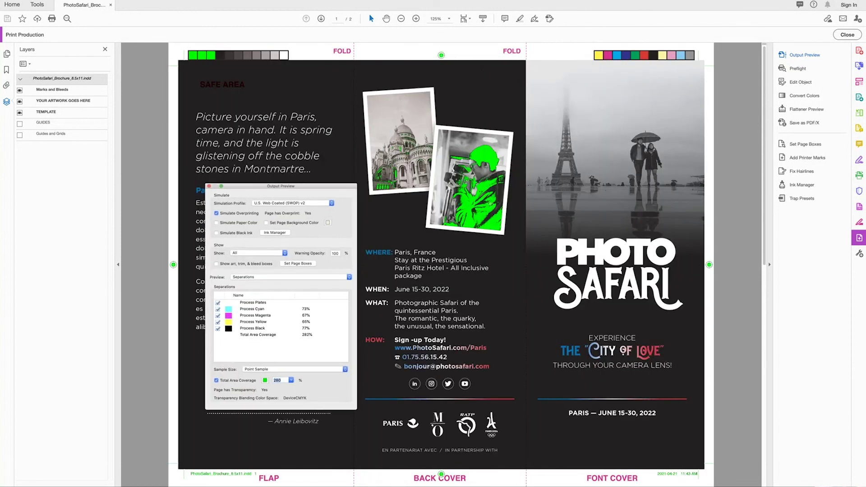
scroll(490, 316, down, 1)
scroll(490, 315, down, 6)
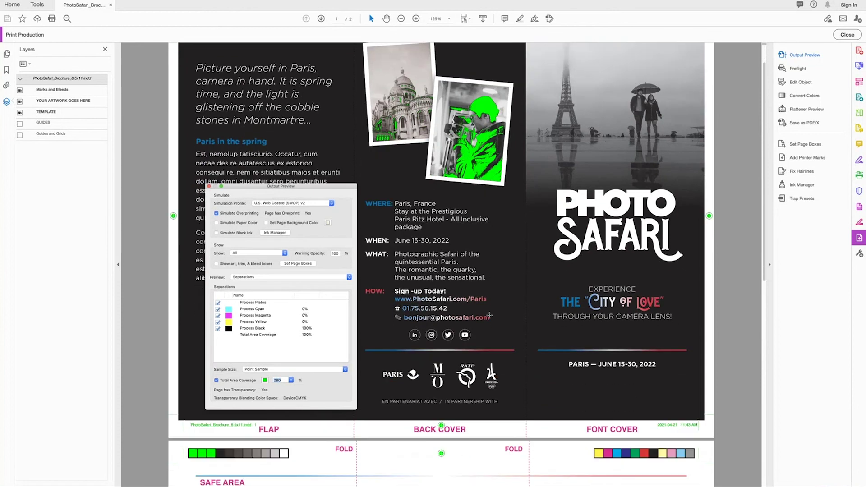
scroll(489, 315, down, 10)
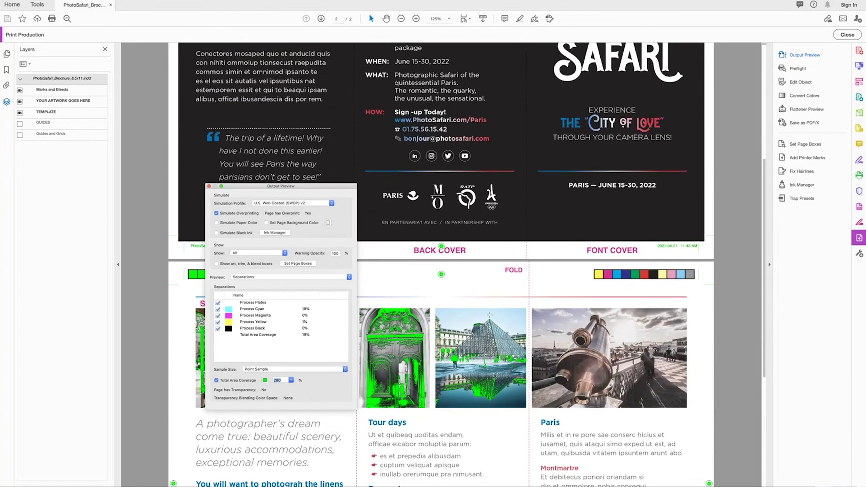
scroll(489, 315, down, 1)
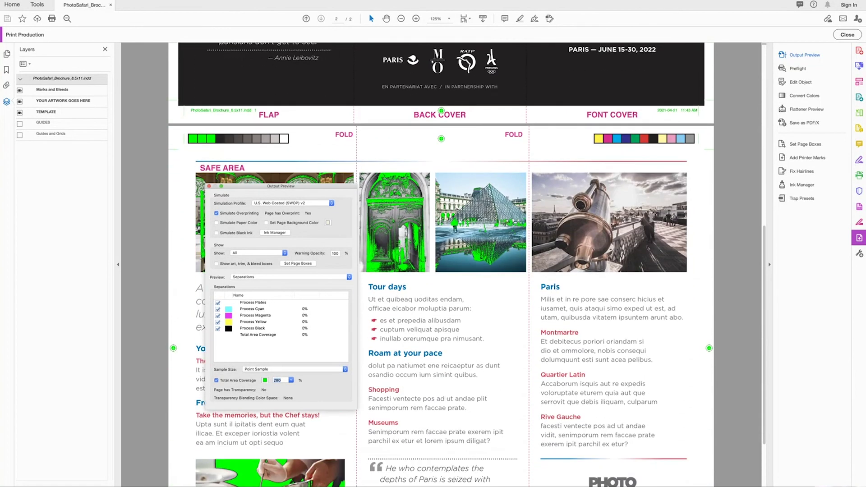
drag(336, 189, 697, 230)
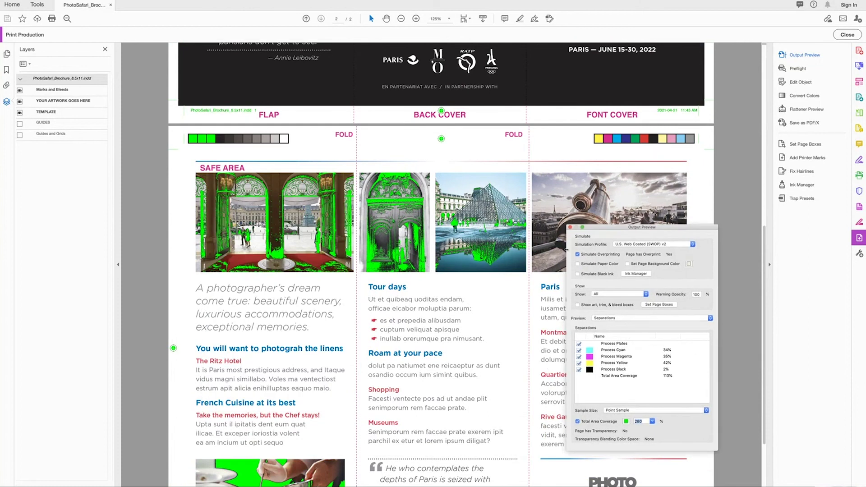
scroll(582, 350, down, 3)
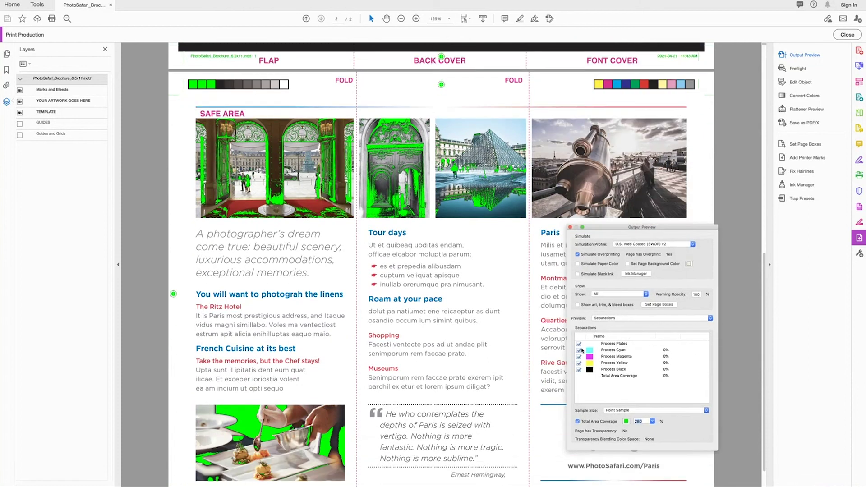
- Raise the Total Area Coverage limit to 300% and recheck both pages for flagged areas
click(651, 423)
click(643, 435)
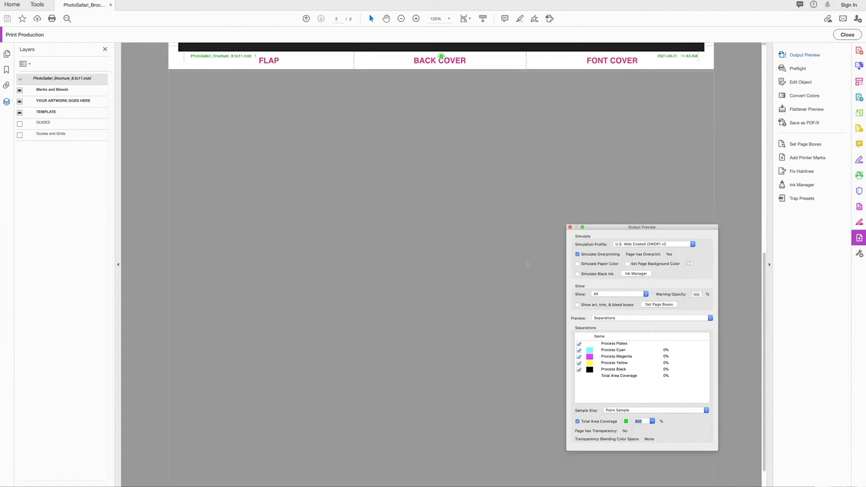
scroll(483, 287, down, 2)
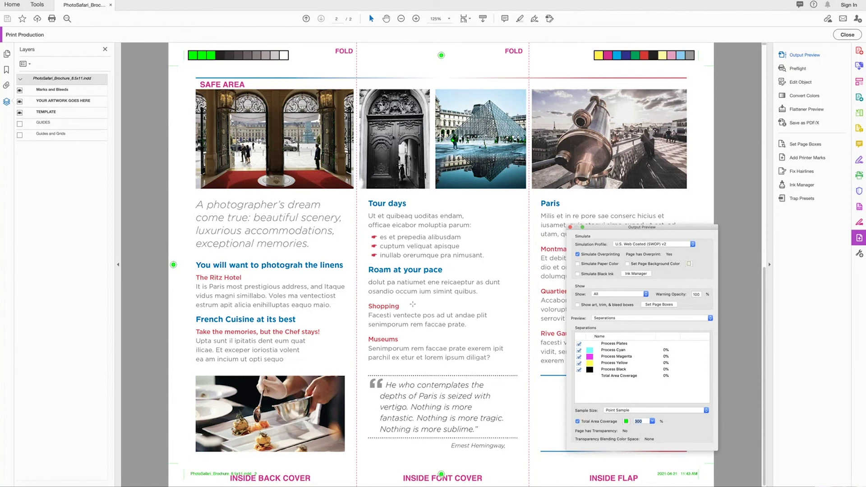
scroll(413, 305, up, 10)
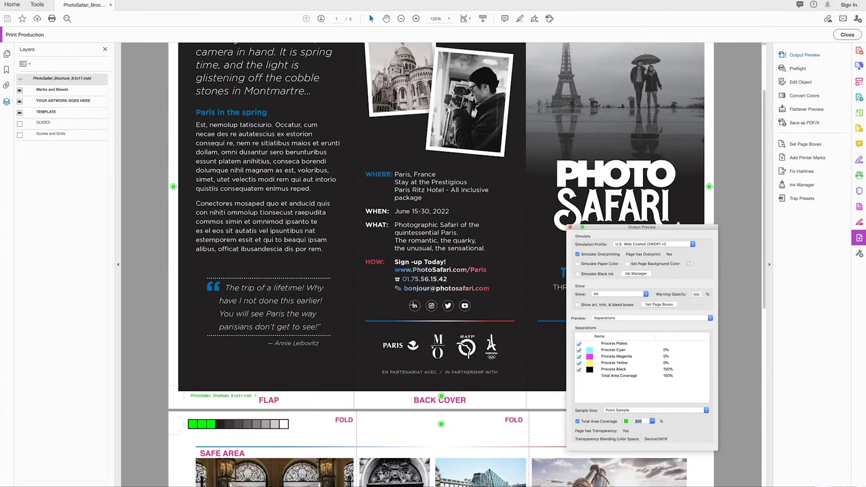
scroll(414, 306, up, 4)
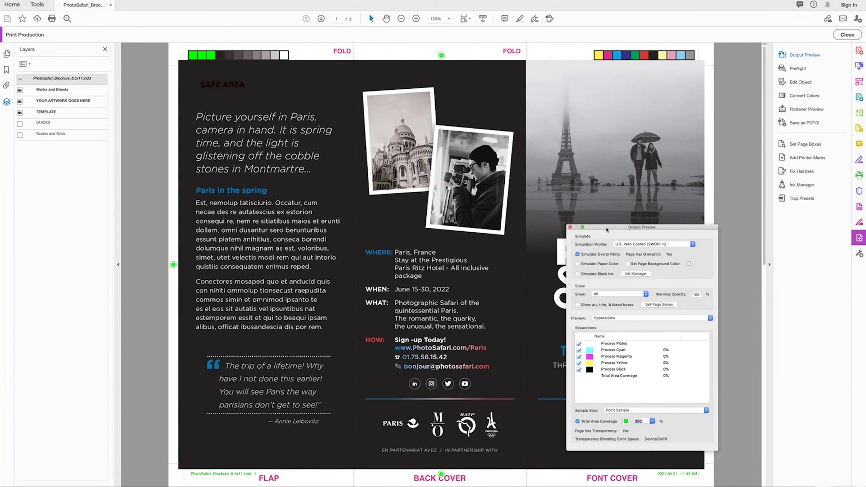
drag(607, 230, 569, 227)
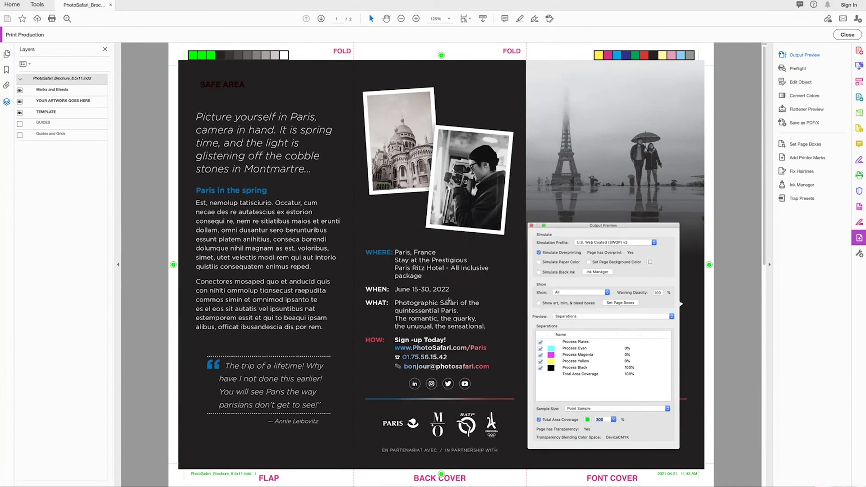
scroll(468, 316, down, 10)
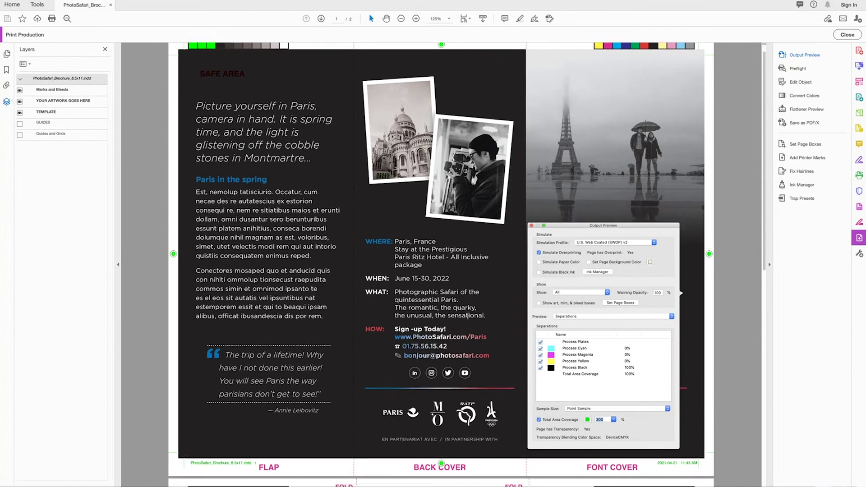
scroll(467, 318, down, 5)
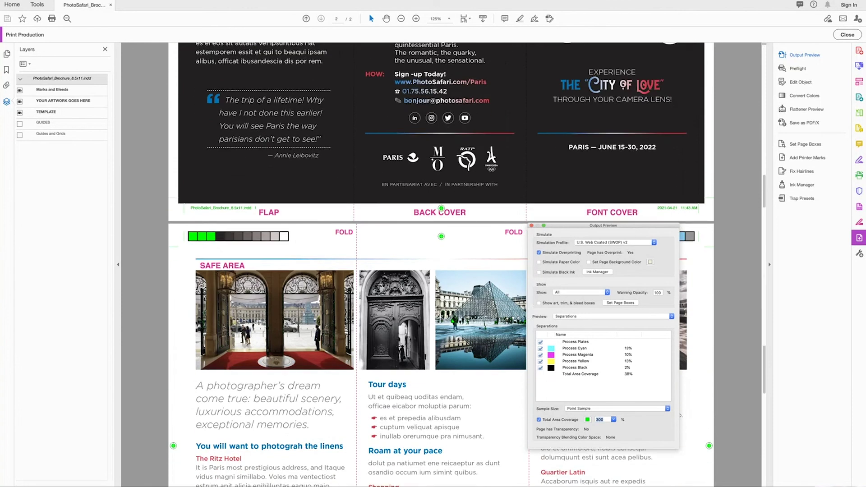
scroll(468, 319, down, 1)
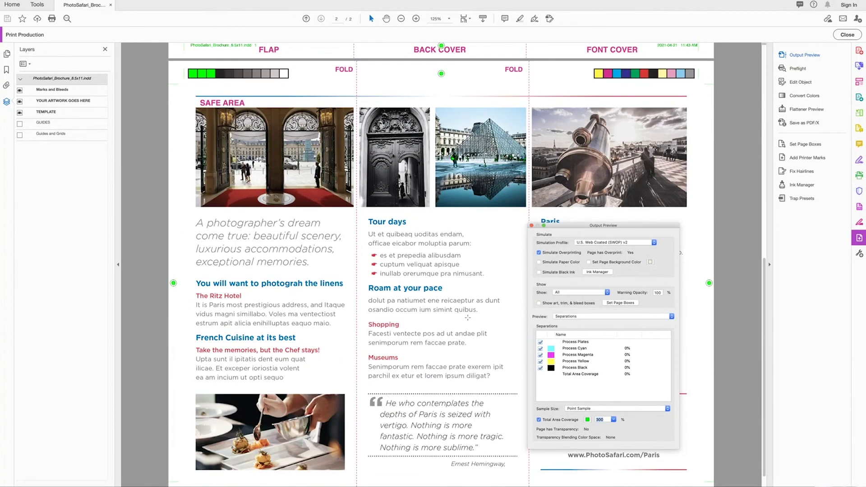
drag(558, 226, 539, 195)
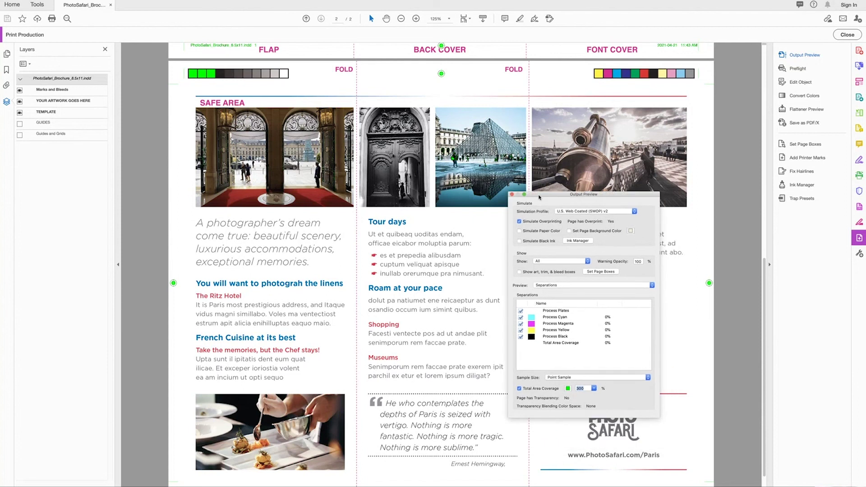
- Close Output Preview and return to page 1 of the brochure
click(512, 194)
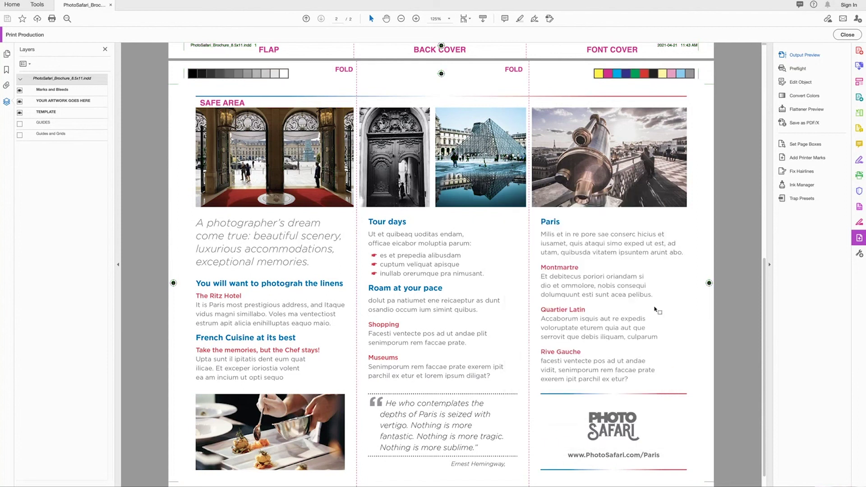
scroll(723, 252, down, 2)
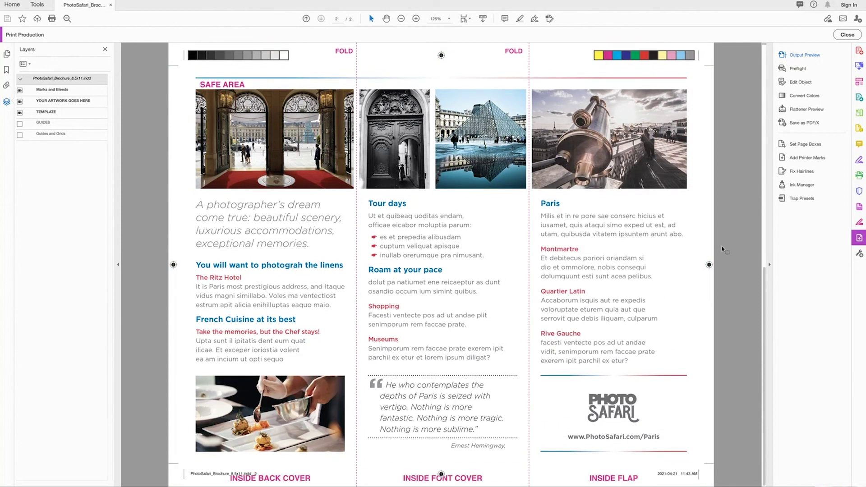
scroll(727, 248, up, 10)
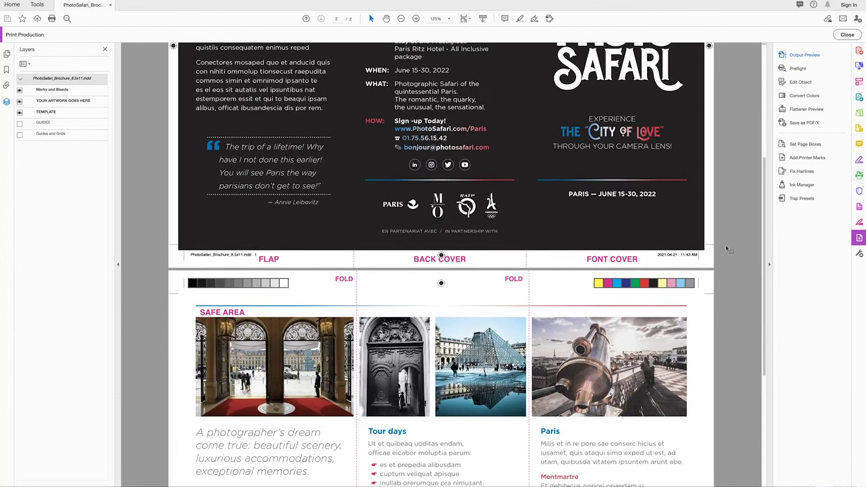